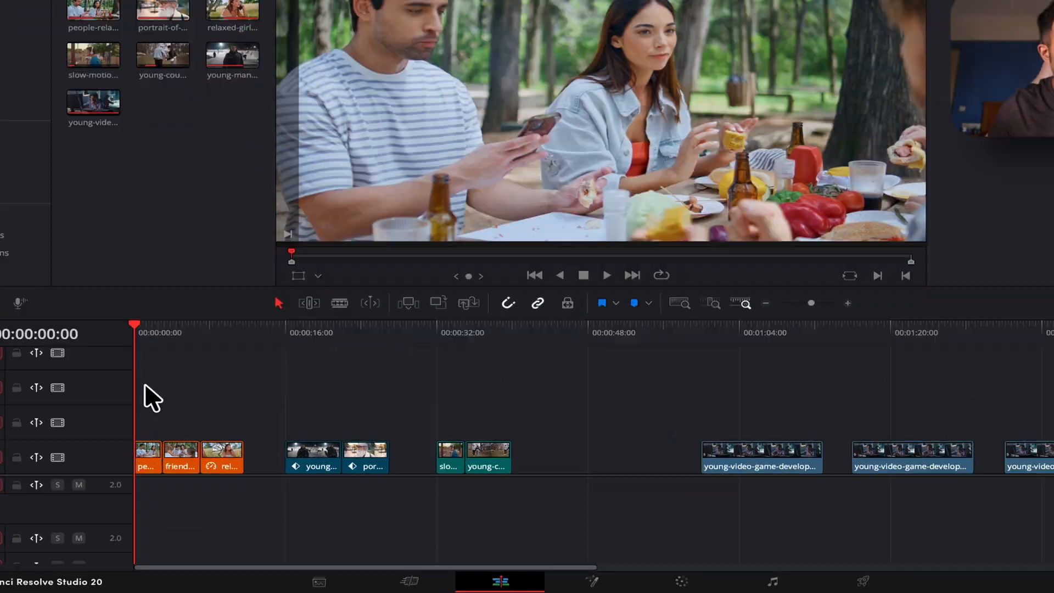
Bring the first picnic clip into the Color page and label its node Base Corrections.
{"action": "left_click_drag", "start_coordinate": [171, 429], "coordinate": [231, 488]}
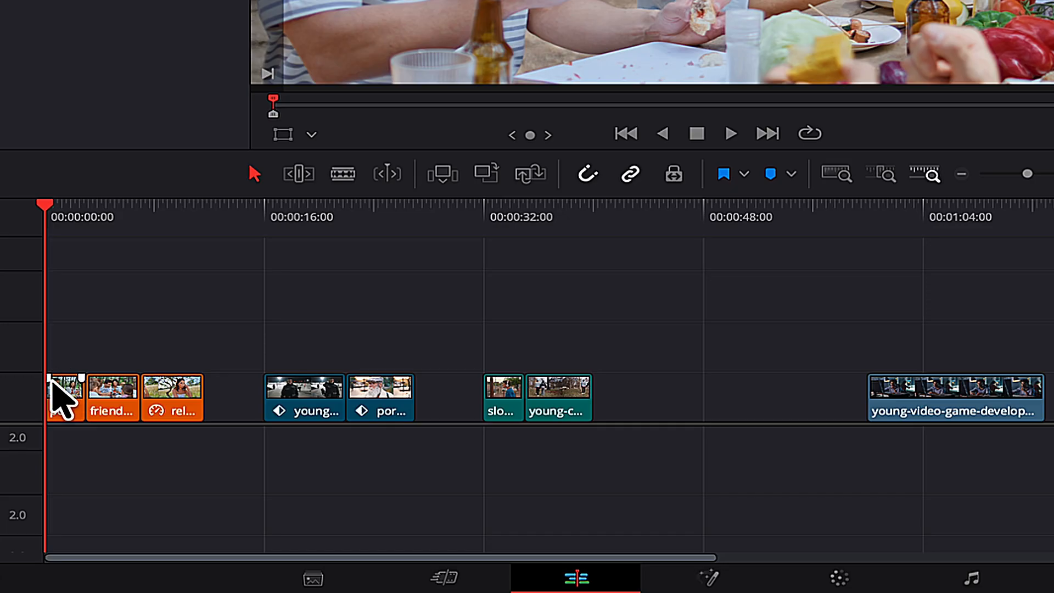
{"action": "left_click", "coordinate": [830, 571]}
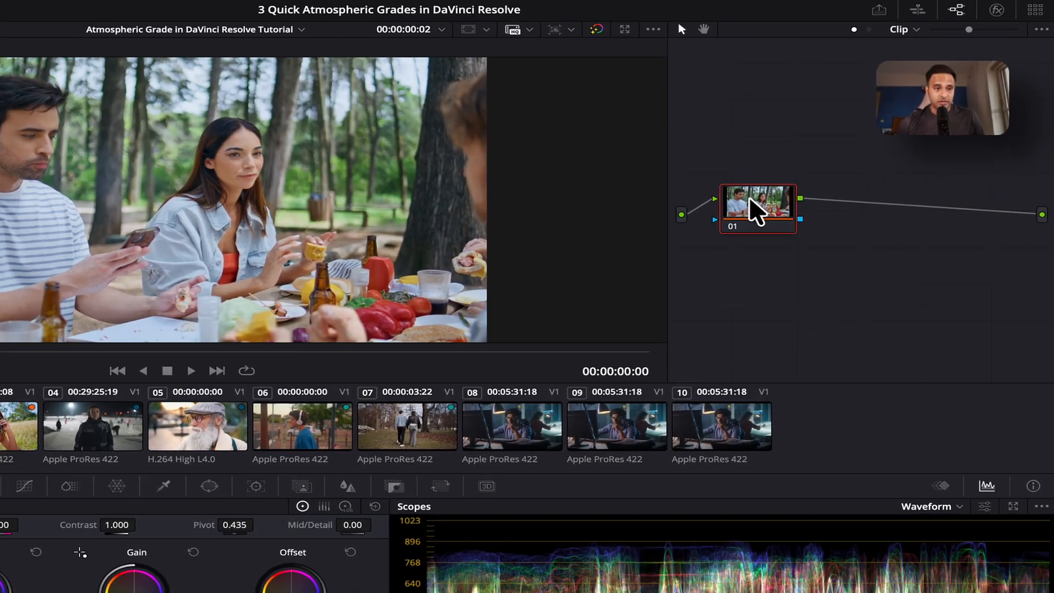
{"action": "right_click", "coordinate": [812, 177]}
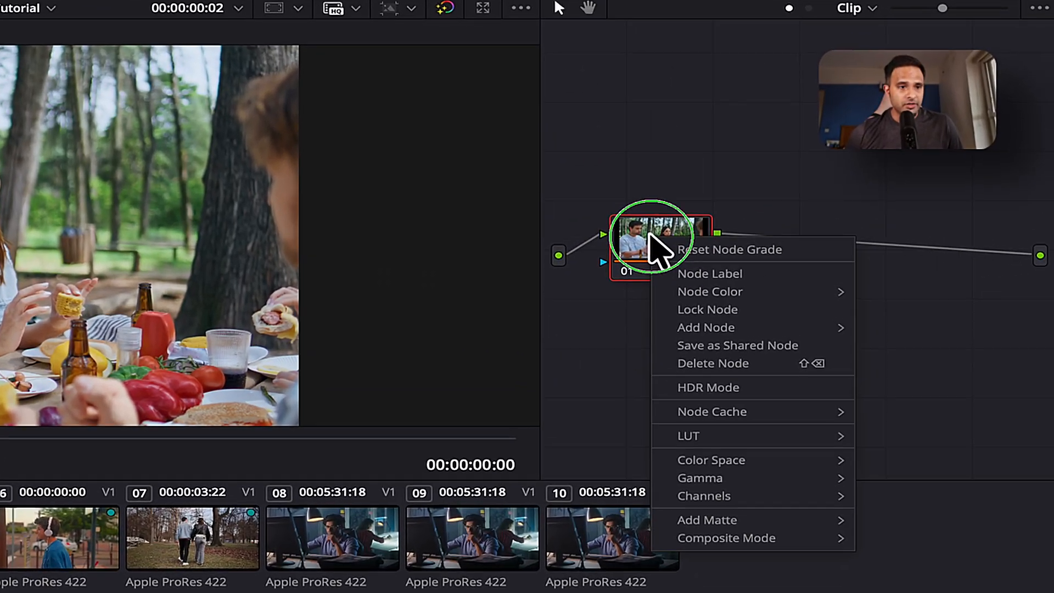
{"action": "left_click", "coordinate": [732, 287]}
{"action": "type", "text": "Base Corrections"}
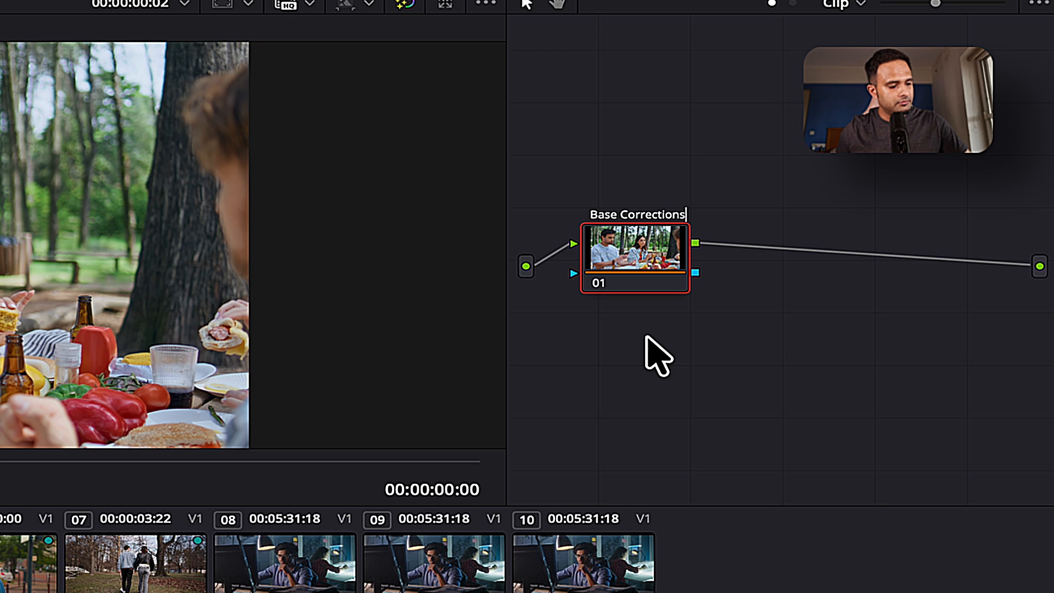
{"action": "left_click", "coordinate": [629, 245]}
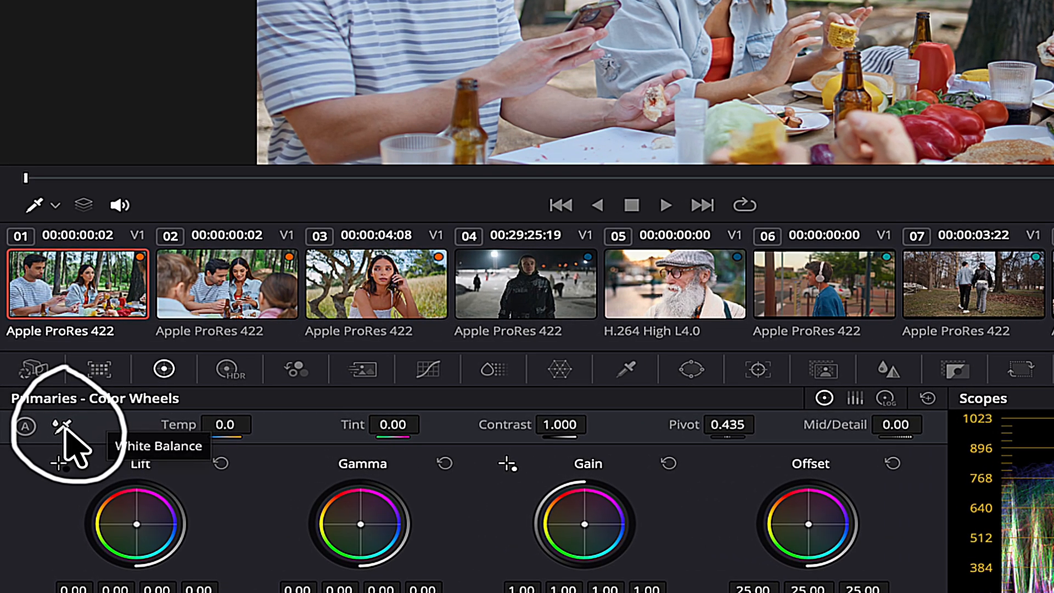
White-balance the picnic clip by sampling a neutral light area of the man's striped T-shirt.
{"action": "left_click", "coordinate": [65, 428]}
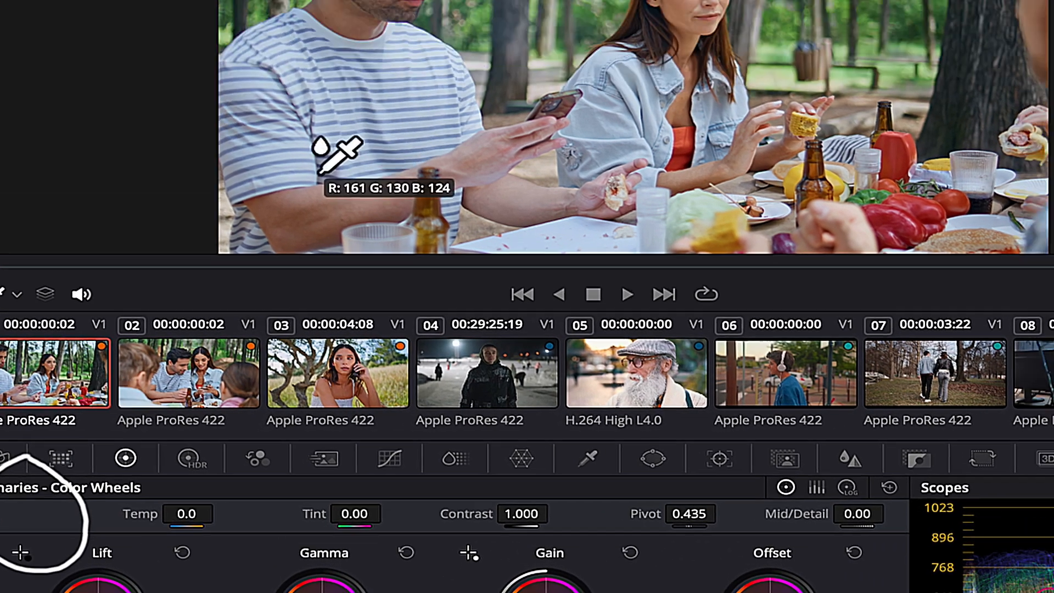
{"action": "scroll", "coordinate": [305, 277], "scroll_direction": "up", "scroll_amount": 7}
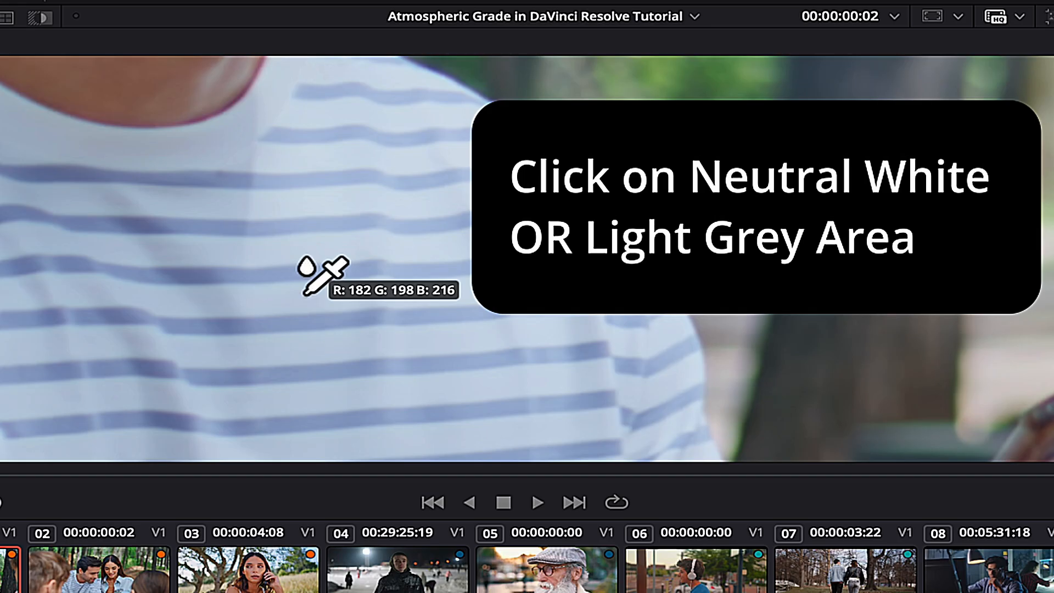
{"action": "left_click", "coordinate": [305, 293]}
{"action": "scroll", "coordinate": [306, 299], "scroll_direction": "down", "scroll_amount": 7}
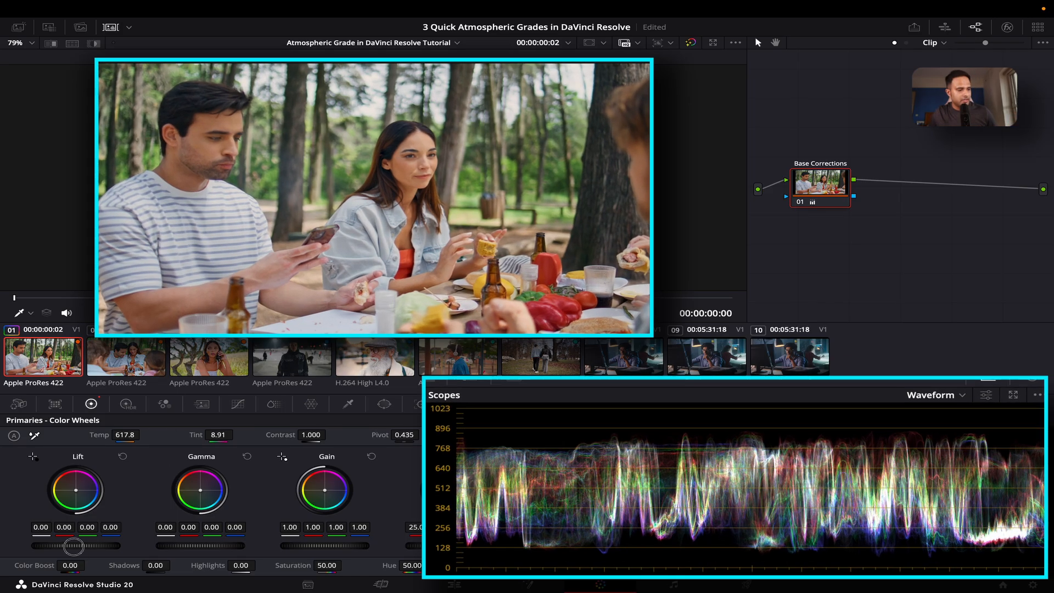
Adjust the Base Corrections primaries: Lift to -0.01, Shadows to -27.00, Highlights to -26.50 and Saturation to 45.00.
{"action": "left_click_drag", "start_coordinate": [48, 545], "coordinate": [47, 545]}
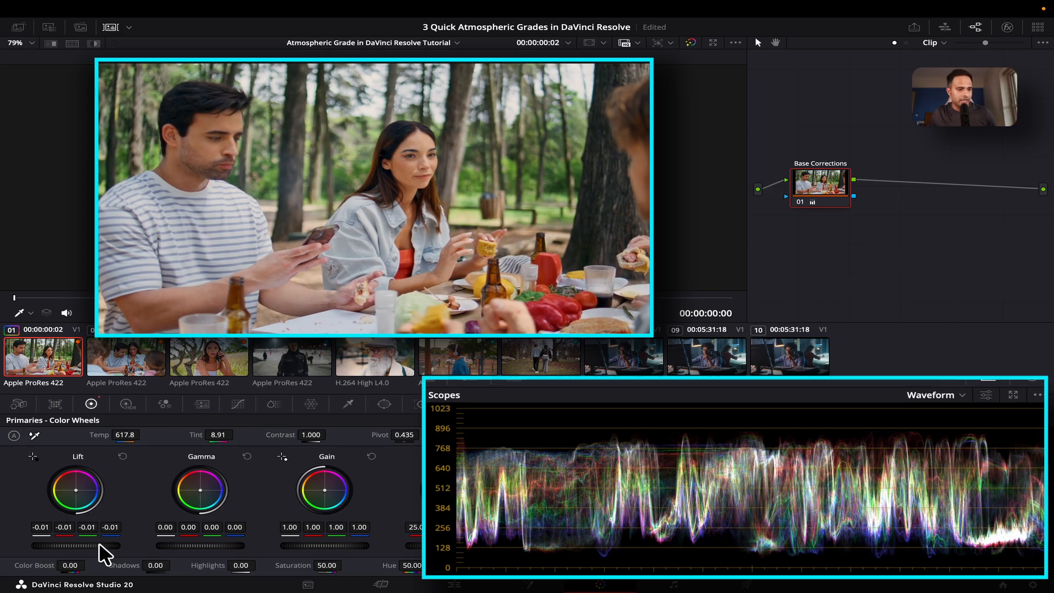
{"action": "mouse_move", "coordinate": [317, 546]}
{"action": "left_mouse_down"}
{"action": "mouse_move", "coordinate": [328, 546]}
{"action": "mouse_move", "coordinate": [316, 547]}
{"action": "left_mouse_up"}
{"action": "left_click_drag", "start_coordinate": [157, 566], "coordinate": [129, 566]}
{"action": "left_click_drag", "start_coordinate": [212, 566], "coordinate": [179, 566]}
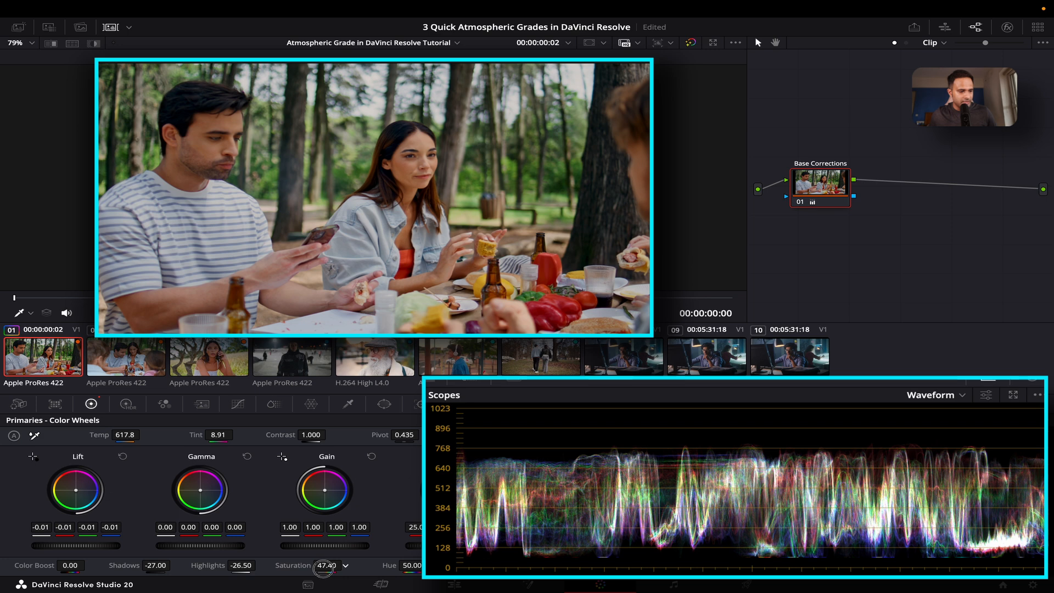
{"action": "left_click_drag", "start_coordinate": [320, 569], "coordinate": [316, 569]}
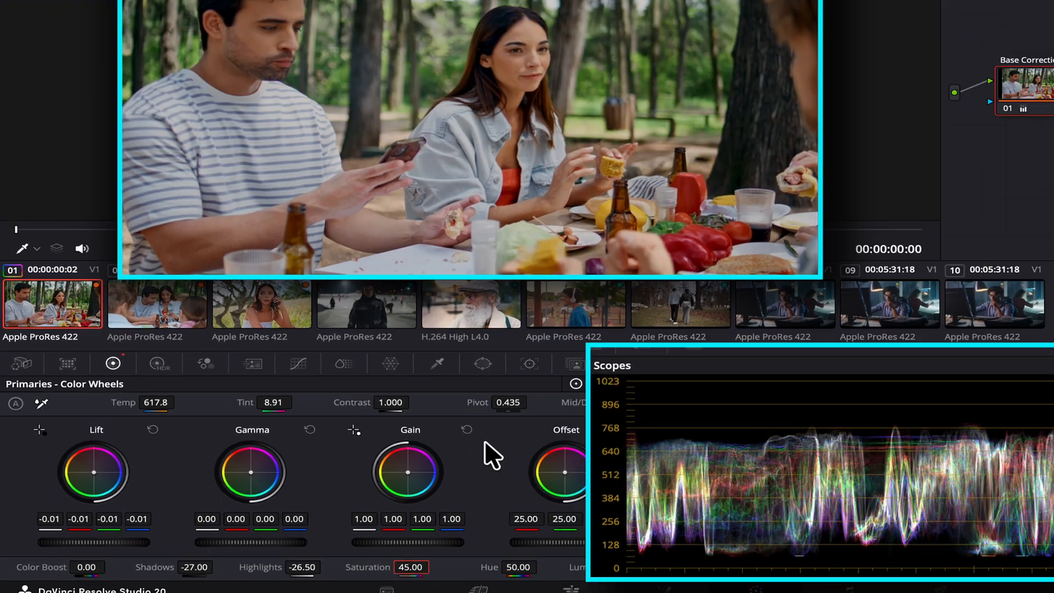
Lower the midtones and raise the highlights with the Log wheels, and compare the clip with and without its grade.
{"action": "left_click", "coordinate": [492, 420]}
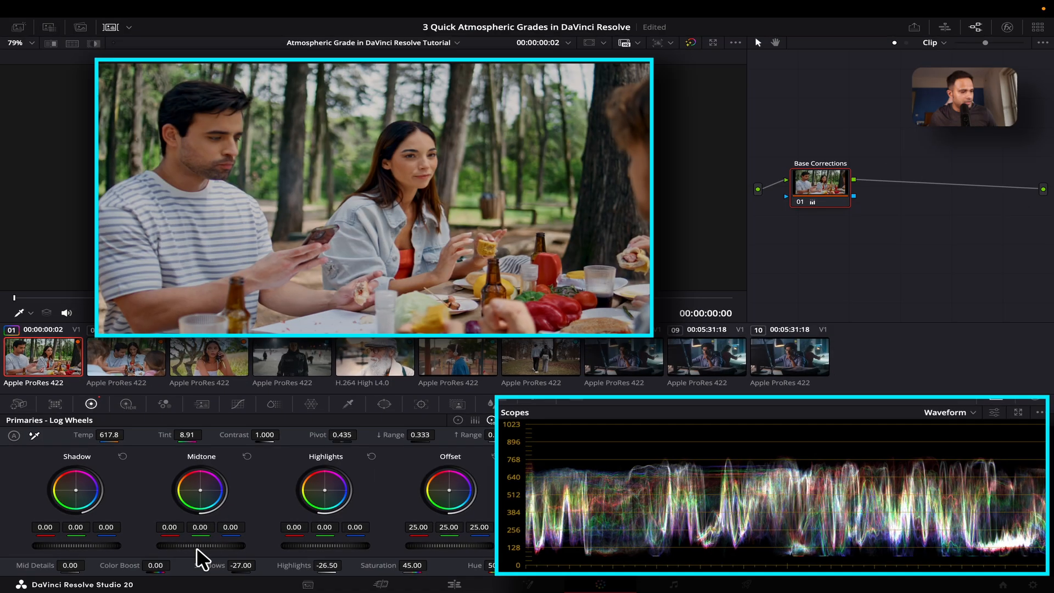
{"action": "left_click_drag", "start_coordinate": [193, 545], "coordinate": [173, 545]}
{"action": "left_click_drag", "start_coordinate": [315, 546], "coordinate": [416, 552]}
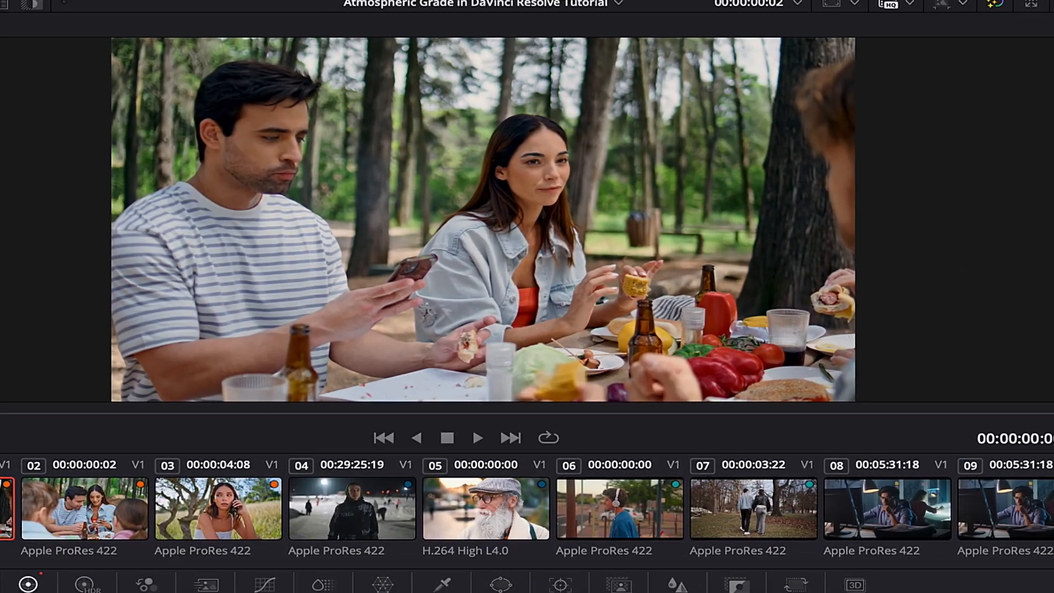
{"action": "key", "text": "ctrl+d"}
{"action": "key", "text": "ctrl+d"}
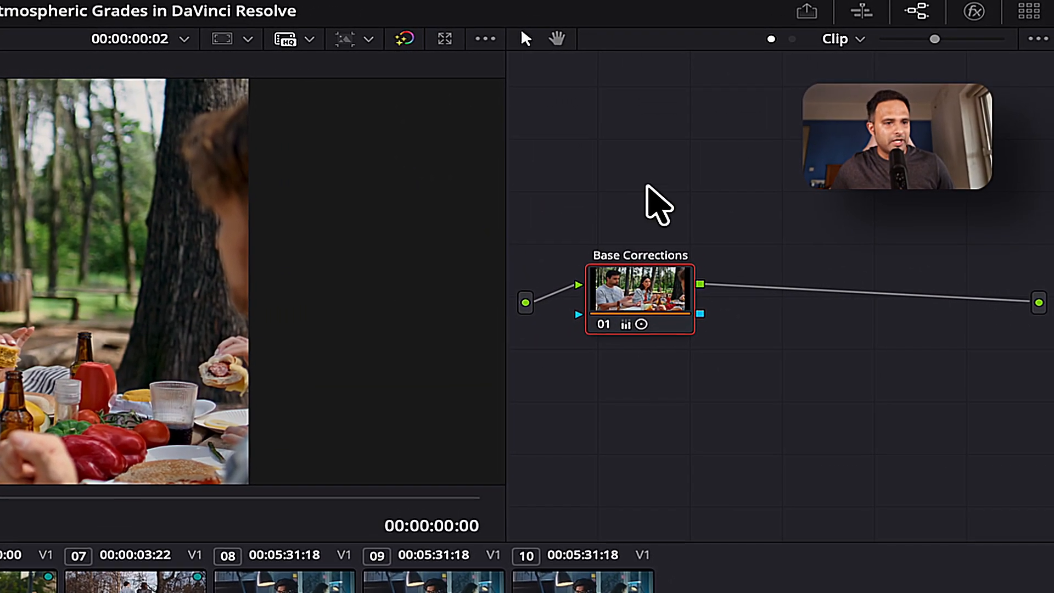
Add a serial node after Base Corrections and label it Teal & Orange.
{"action": "left_click", "coordinate": [648, 282]}
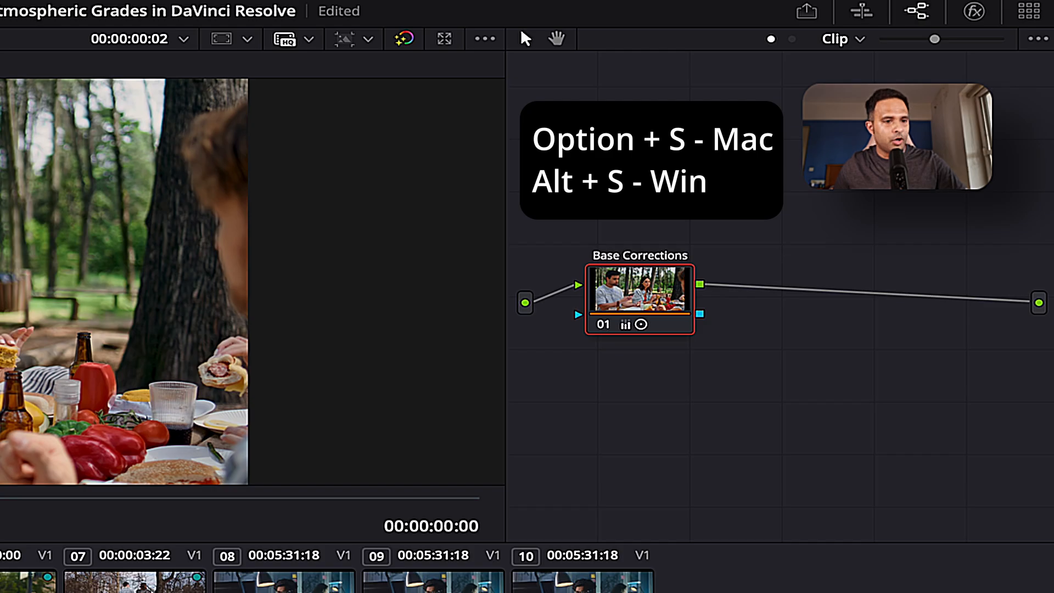
{"action": "key", "text": "alt+s"}
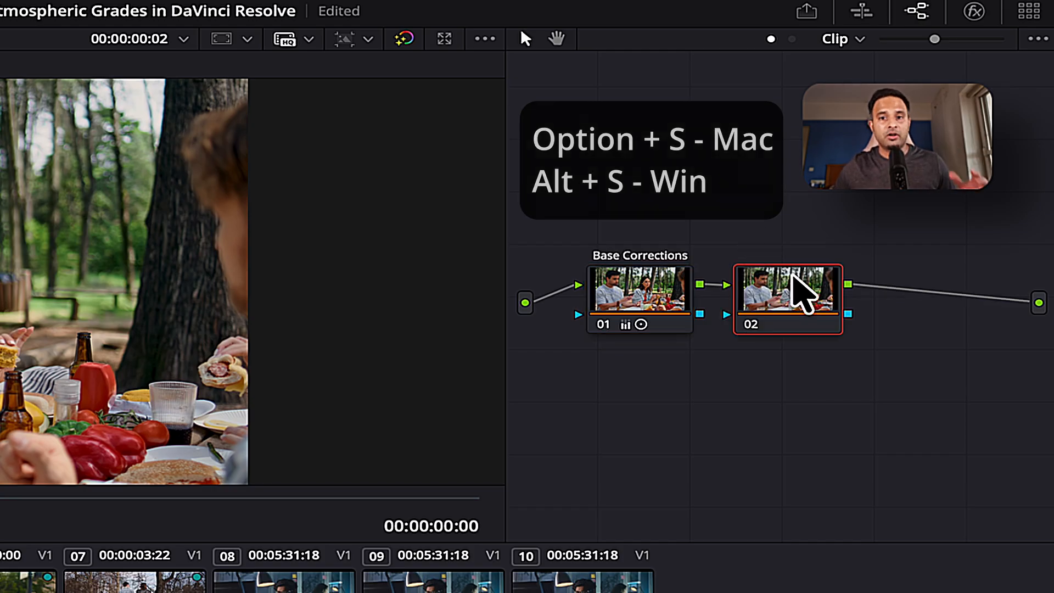
{"action": "right_click", "coordinate": [791, 294]}
{"action": "left_click", "coordinate": [859, 338]}
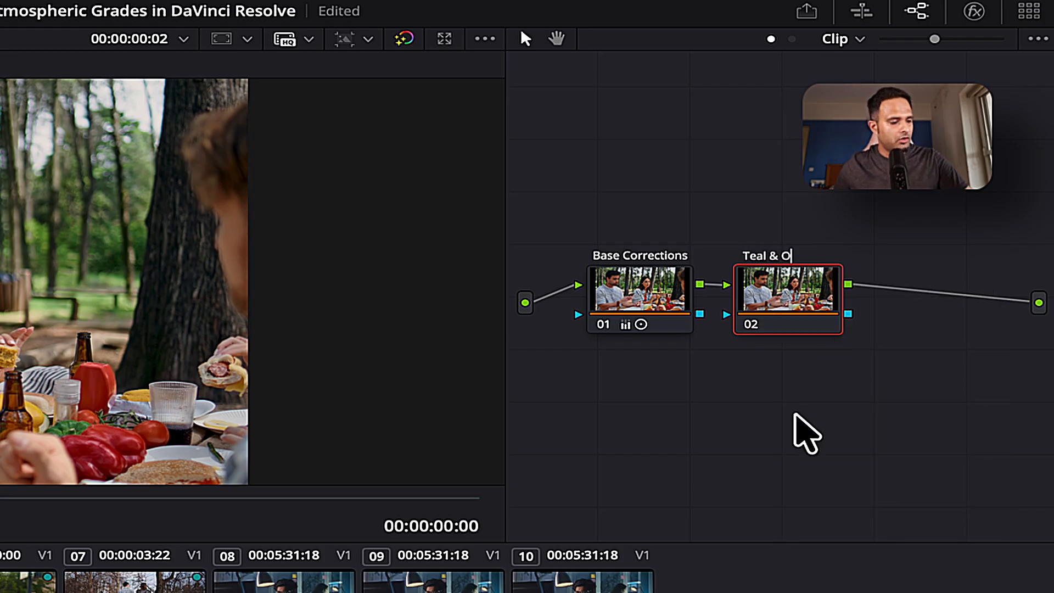
{"action": "type", "text": "Teal & Orange"}
{"action": "key", "text": "Return"}
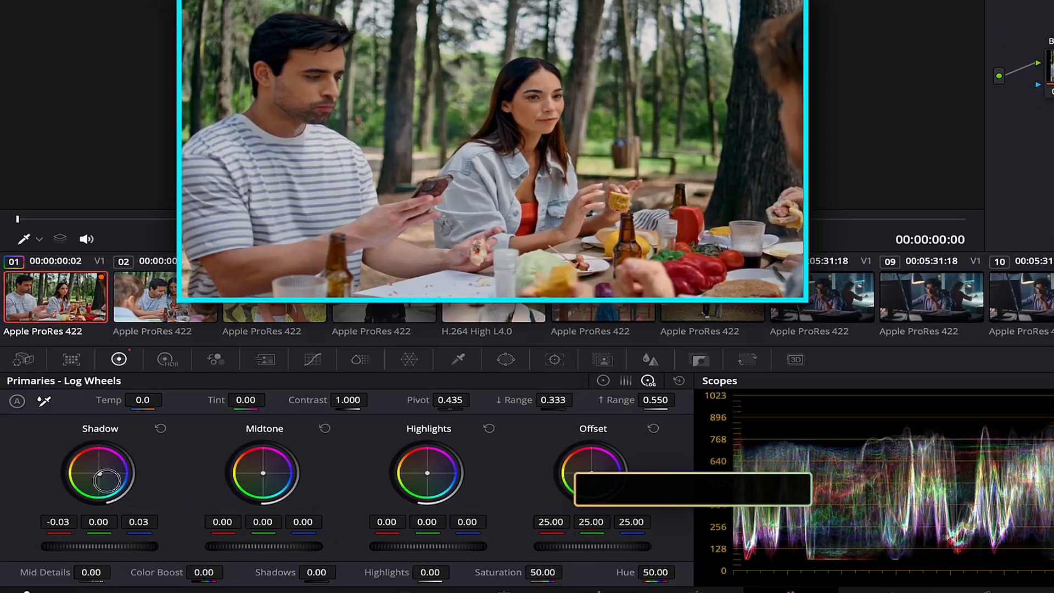
Push the Log shadows toward teal, setting red to 0.00, green to 0.22 and blue to 0.39.
{"action": "left_click_drag", "start_coordinate": [76, 488], "coordinate": [177, 522]}
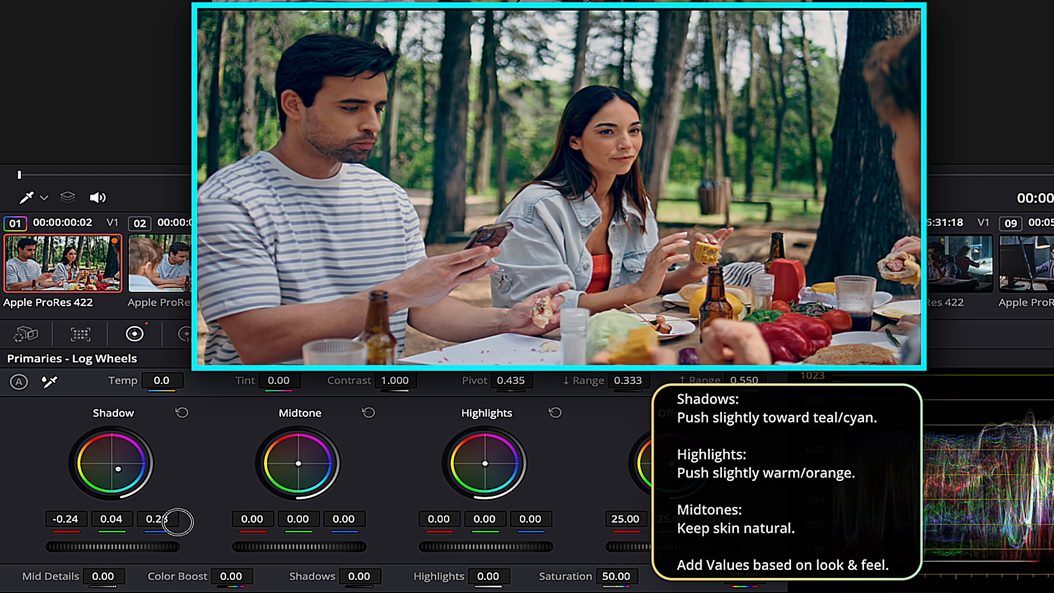
{"action": "double_click", "coordinate": [77, 516]}
{"action": "left_click", "coordinate": [116, 526]}
{"action": "type", "text": "0.22"}
{"action": "key", "text": "Return"}
{"action": "double_click", "coordinate": [170, 523]}
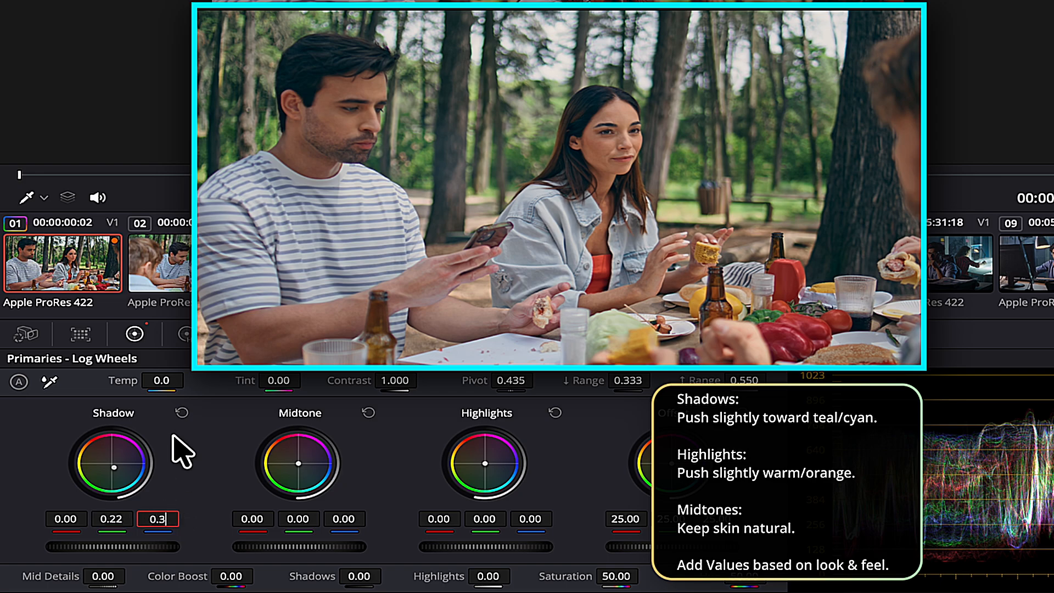
{"action": "key", "text": "Return"}
Warm the Log highlights toward orange, setting red to -0.09, green to -0.30 and blue to -0.46.
{"action": "left_click_drag", "start_coordinate": [483, 464], "coordinate": [428, 413]}
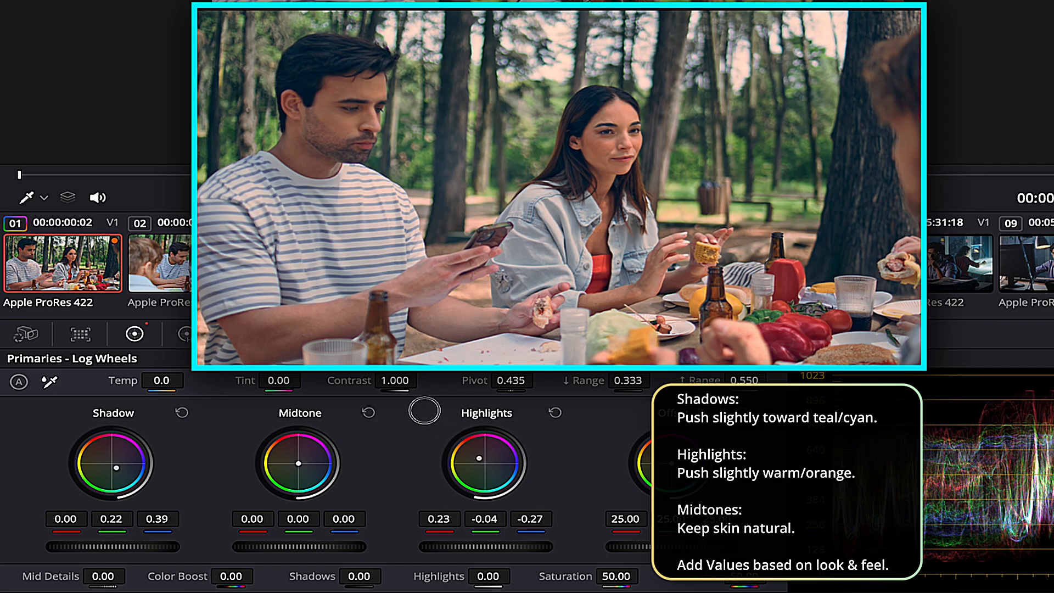
{"action": "double_click", "coordinate": [434, 519]}
{"action": "type", "text": "-"}
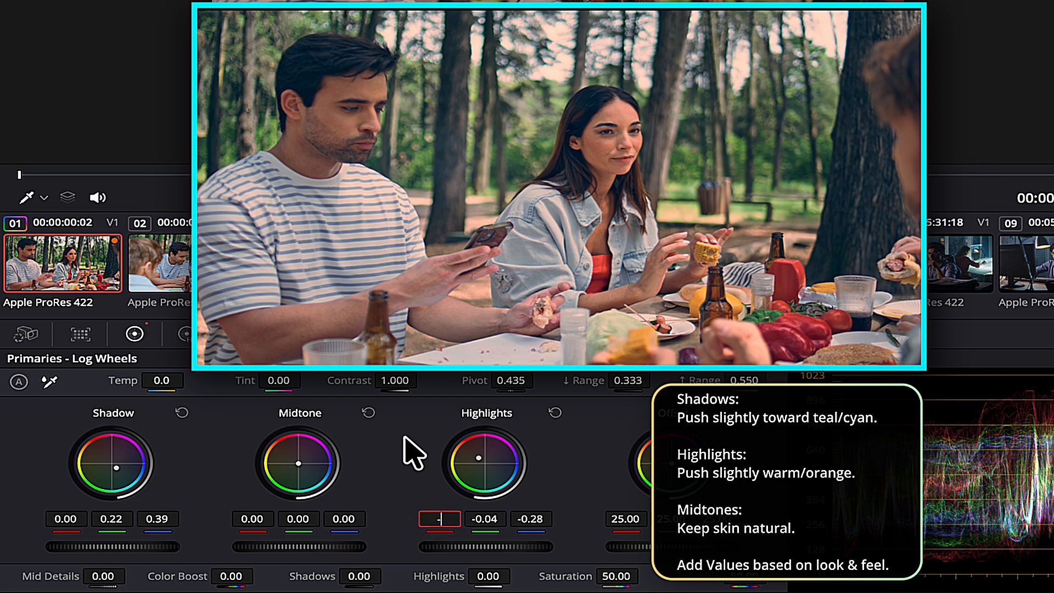
{"action": "type", "text": "0.09"}
{"action": "double_click", "coordinate": [500, 521]}
{"action": "type", "text": "-0.30"}
{"action": "double_click", "coordinate": [536, 520]}
{"action": "type", "text": "-0.46"}
Fine-tune the Teal & Orange node's tonal balance, lowering Highlights and setting Contrast to 1.090.
{"action": "left_click_drag", "start_coordinate": [284, 555], "coordinate": [335, 577]}
{"action": "left_click_drag", "start_coordinate": [447, 575], "coordinate": [414, 576]}
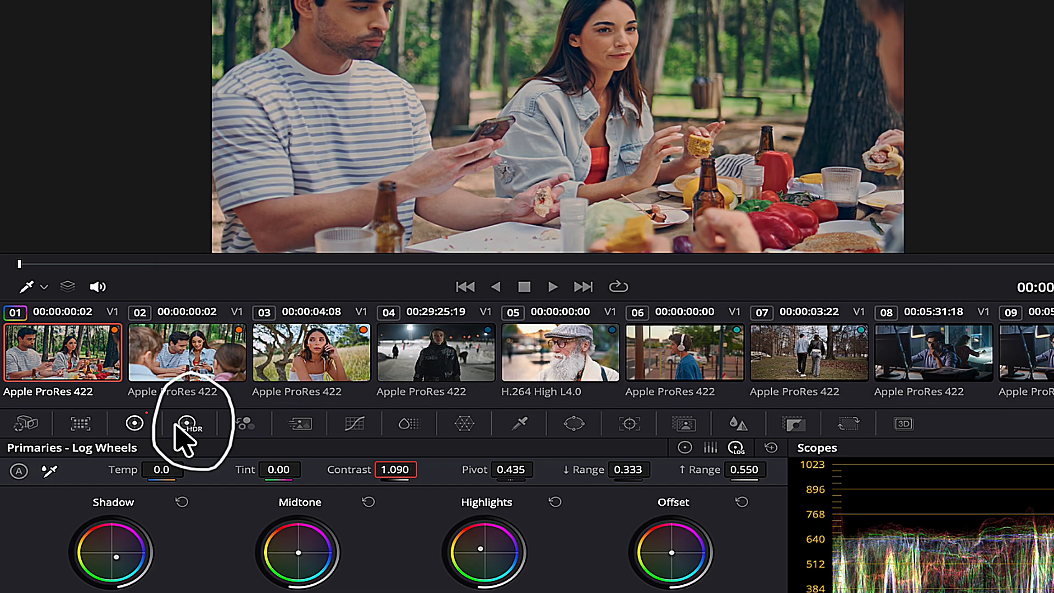
With the HDR color wheels, check the affected zones and set exposure to 0.18 for Dark and -0.27 for Shadow.
{"action": "left_click", "coordinate": [182, 424]}
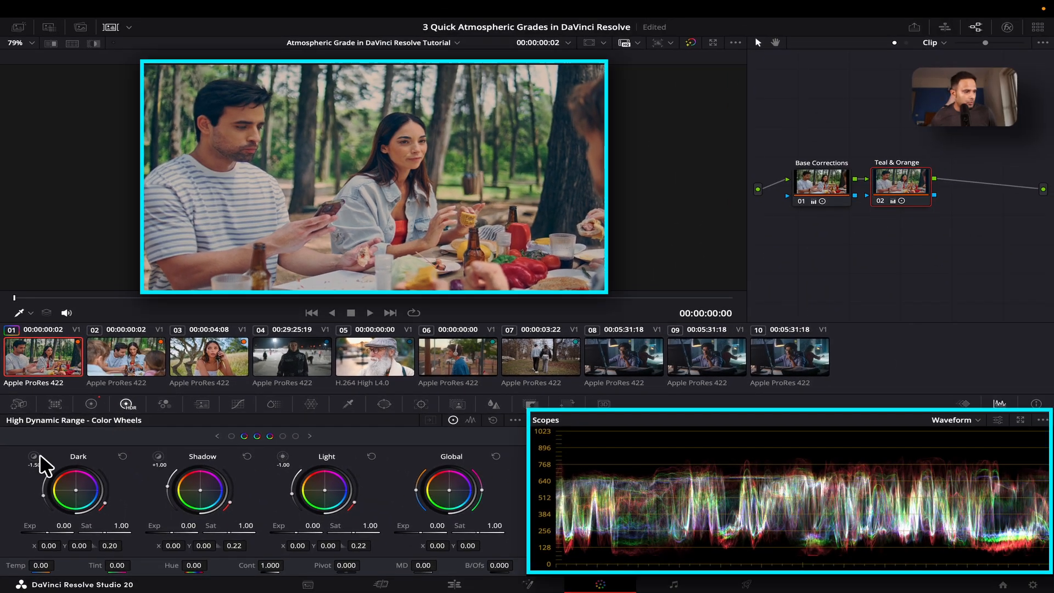
{"action": "left_click", "coordinate": [48, 499]}
{"action": "left_click", "coordinate": [34, 455]}
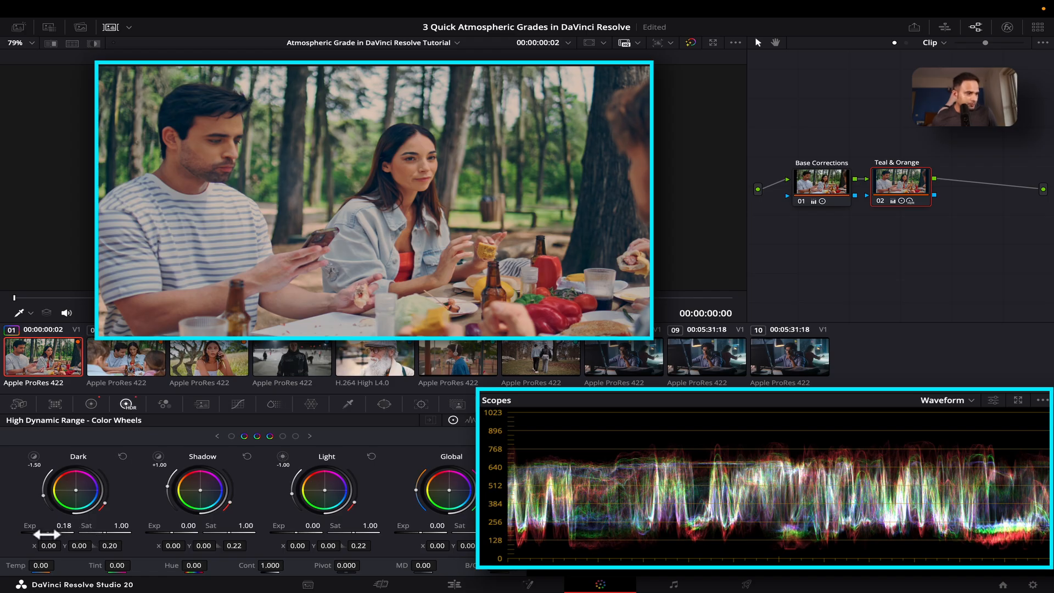
{"action": "left_click", "coordinate": [158, 456]}
{"action": "left_click", "coordinate": [158, 456]}
{"action": "left_click_drag", "start_coordinate": [163, 530], "coordinate": [104, 533]}
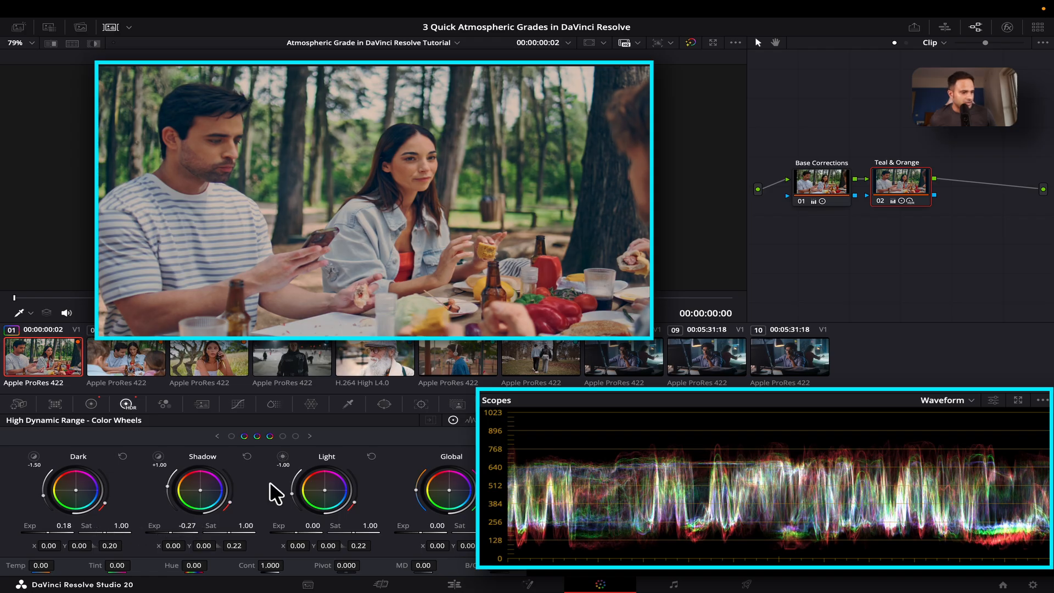
Preview the HDR Light and Highlight zones and set the exposure of both to 0.09.
{"action": "left_click", "coordinate": [283, 456]}
{"action": "left_click", "coordinate": [283, 456]}
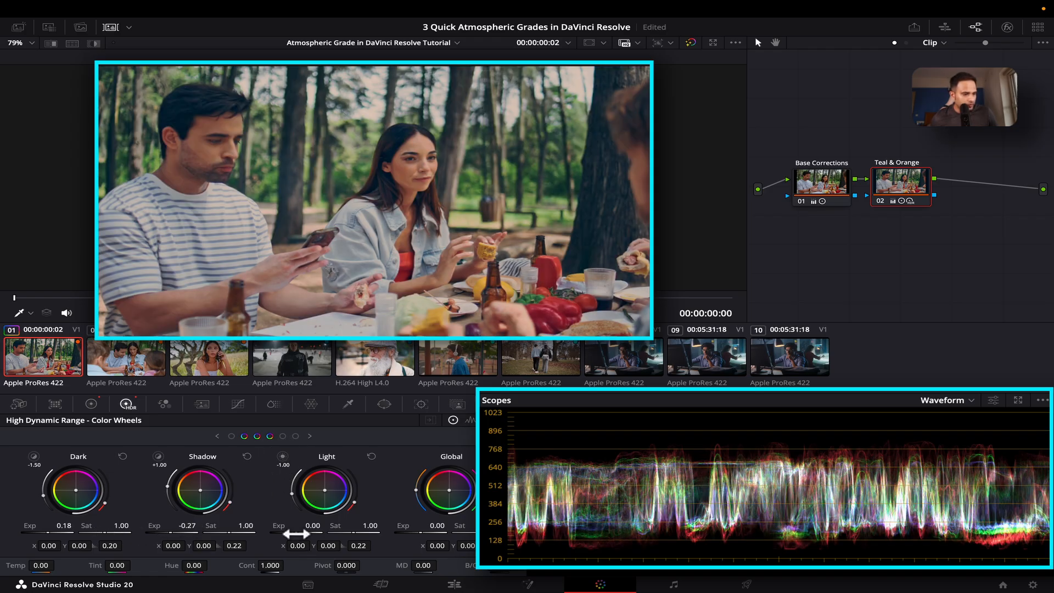
{"action": "left_click_drag", "start_coordinate": [302, 534], "coordinate": [320, 532]}
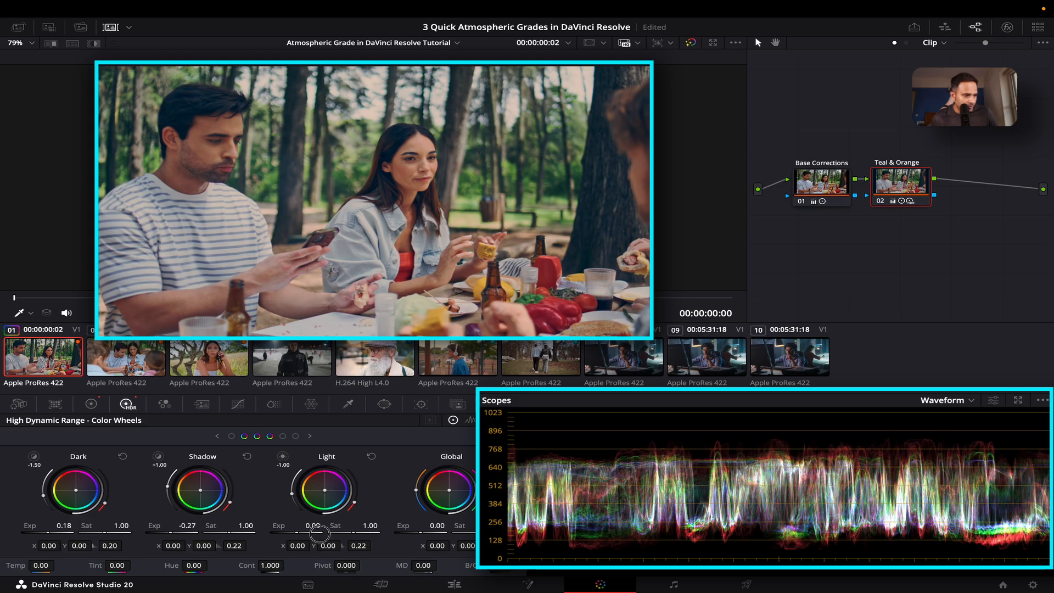
{"action": "left_click", "coordinate": [310, 435]}
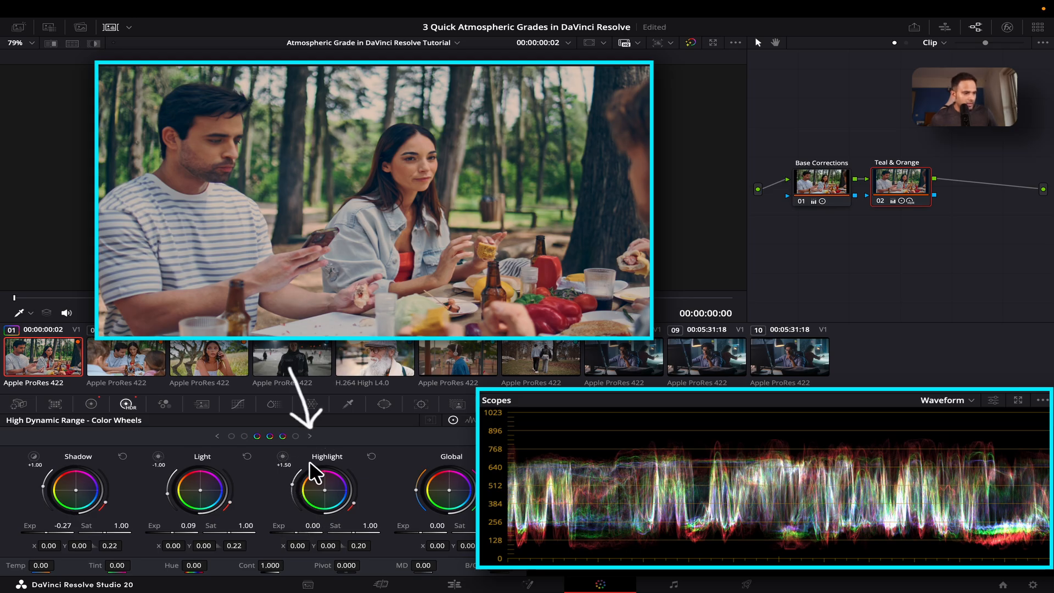
{"action": "left_click", "coordinate": [282, 455]}
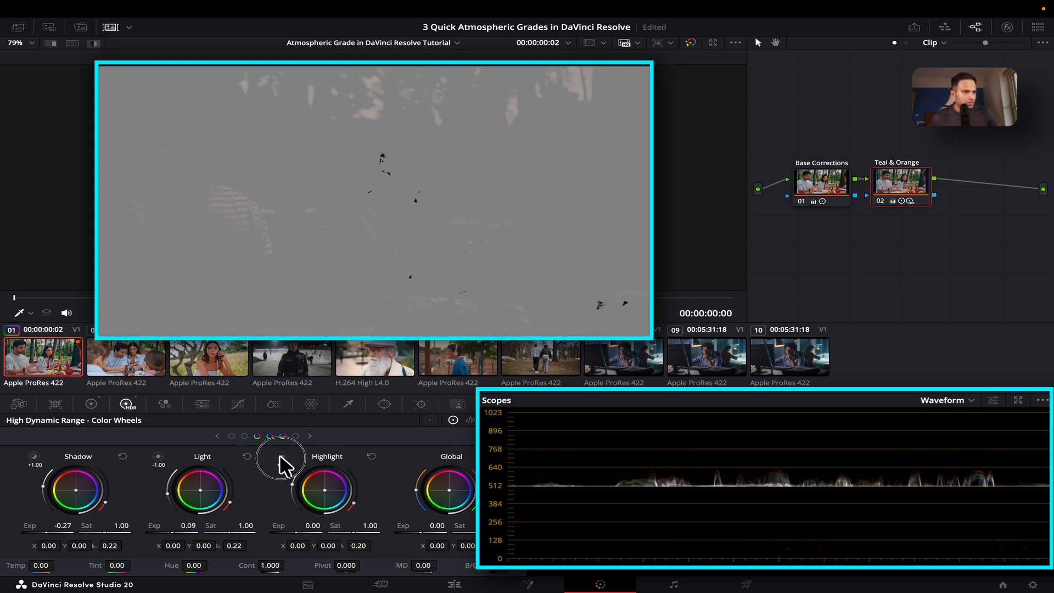
{"action": "left_click", "coordinate": [283, 455]}
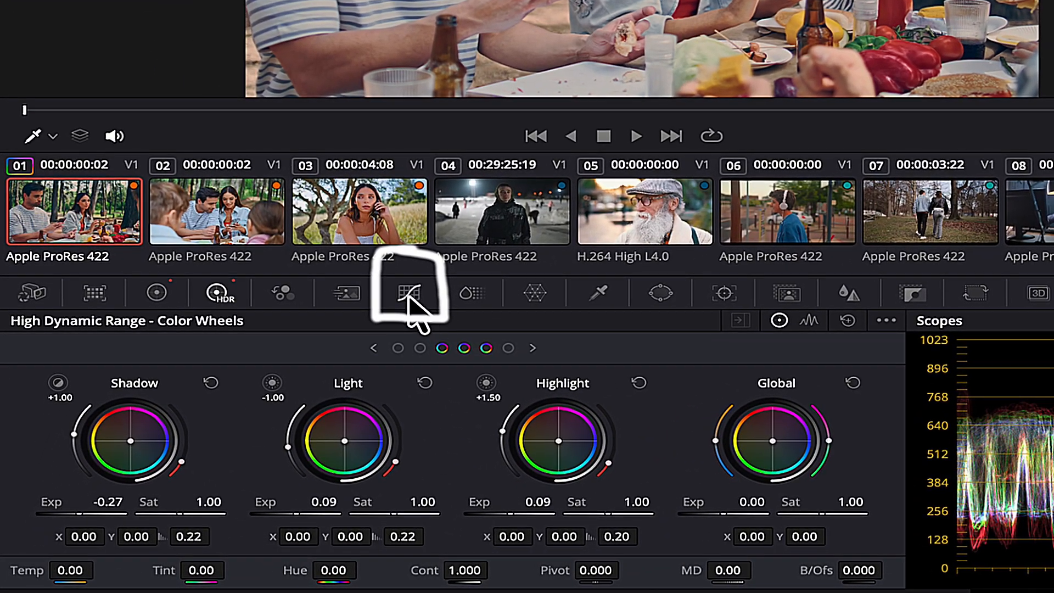
Add a green control point to the Hue Vs Hue curve and slightly lower its Hue Rotate value.
{"action": "left_click", "coordinate": [396, 304]}
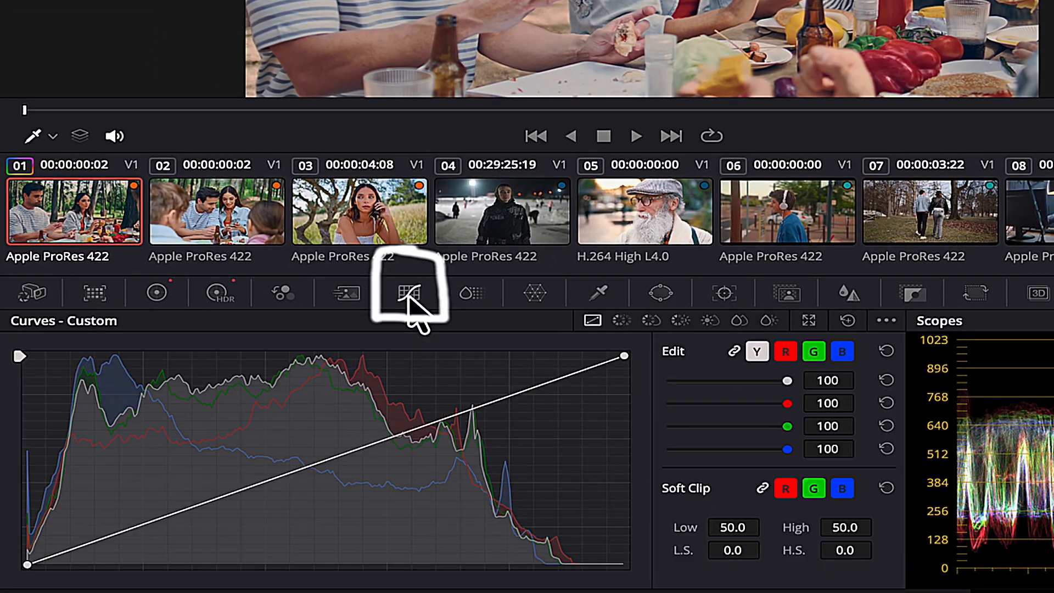
{"action": "left_click", "coordinate": [622, 320]}
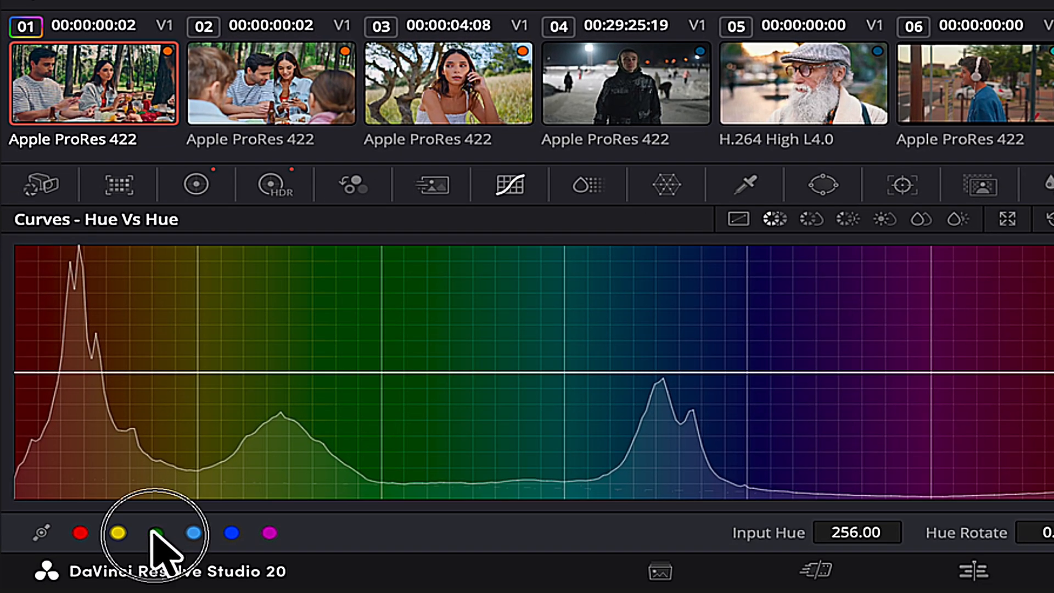
{"action": "left_click", "coordinate": [155, 533]}
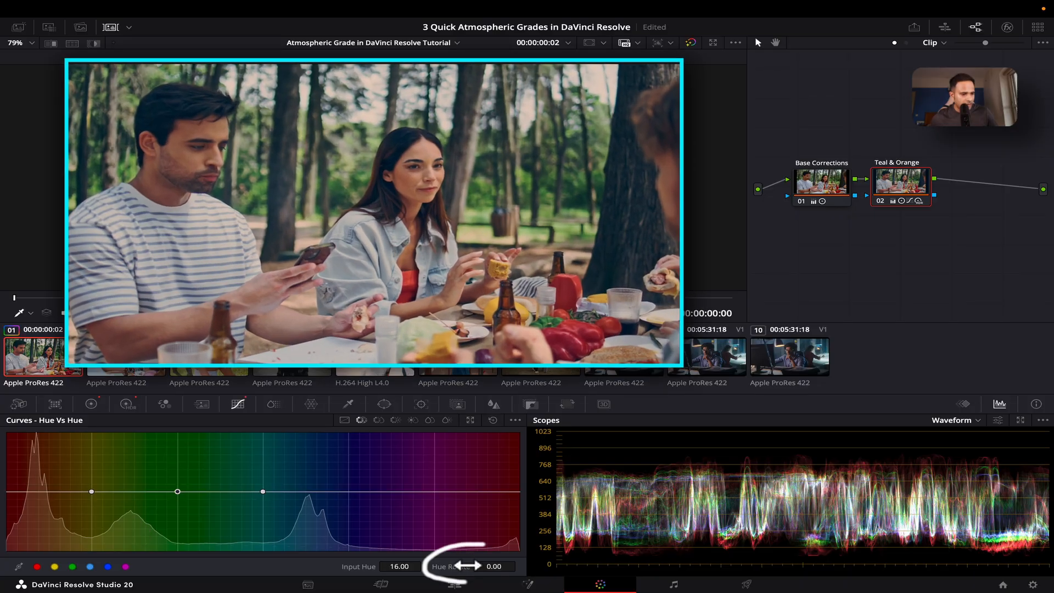
{"action": "left_click_drag", "start_coordinate": [989, 533], "coordinate": [900, 523]}
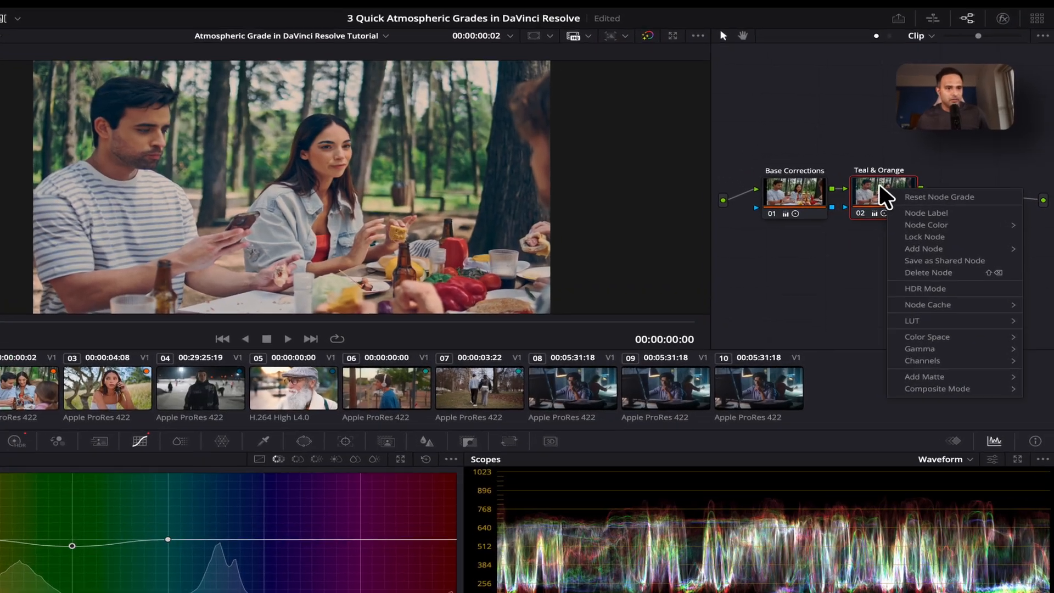
Add a serial node after Teal & Orange and label it Atmospheric Grade.
{"action": "key", "text": "Escape"}
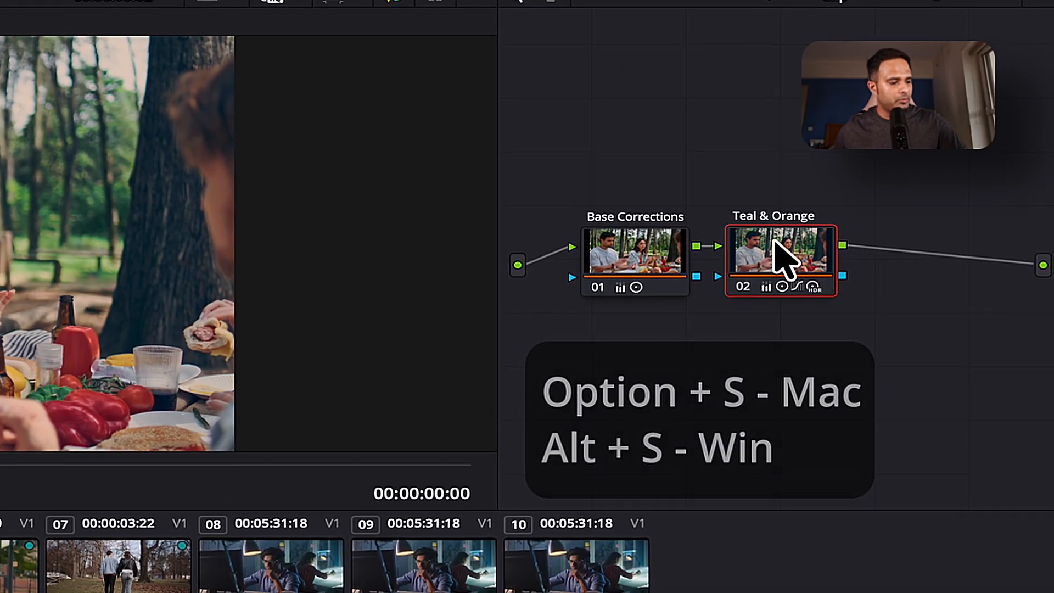
{"action": "key", "text": "alt+s"}
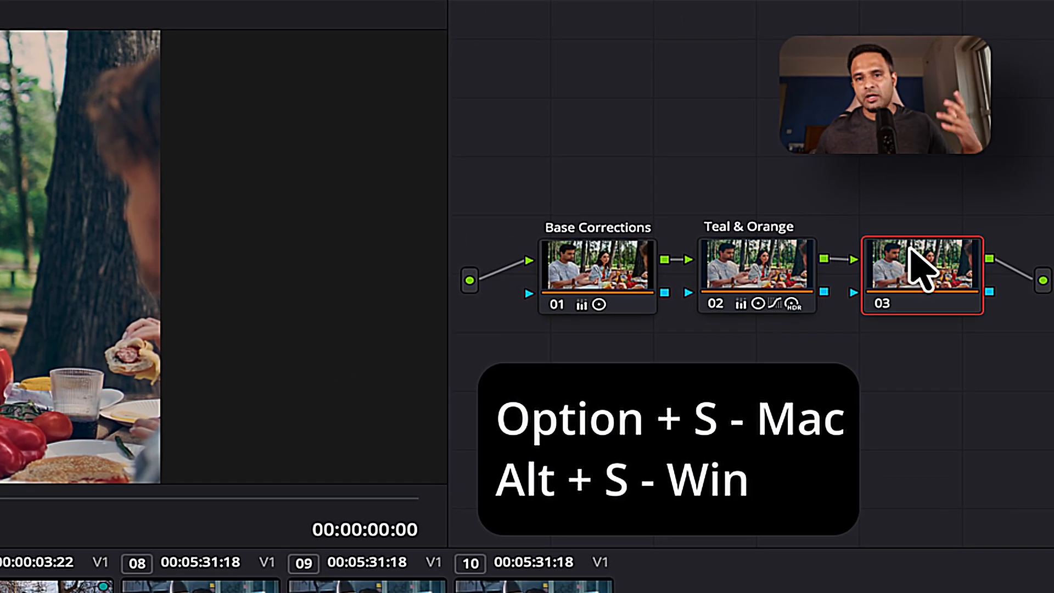
{"action": "right_click", "coordinate": [913, 275]}
{"action": "left_click", "coordinate": [897, 306]}
{"action": "type", "text": "Atmospheric Grade"}
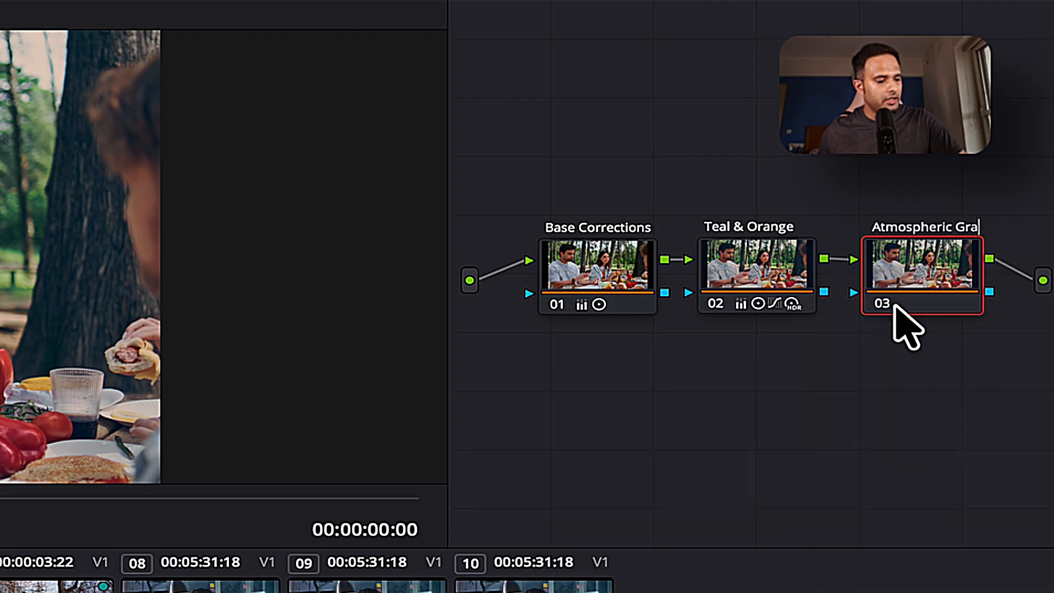
{"action": "key", "text": "Return"}
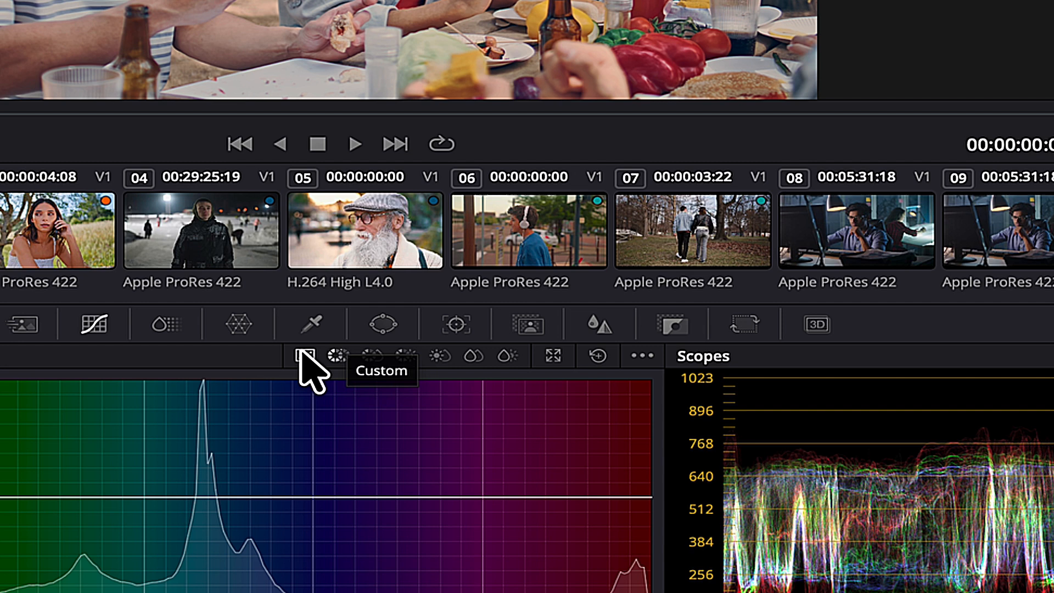
Shape a gentle S-curve on the Atmospheric Grade node's custom curve, lifting the highlights slightly and lowering the shadows.
{"action": "left_click", "coordinate": [301, 357]}
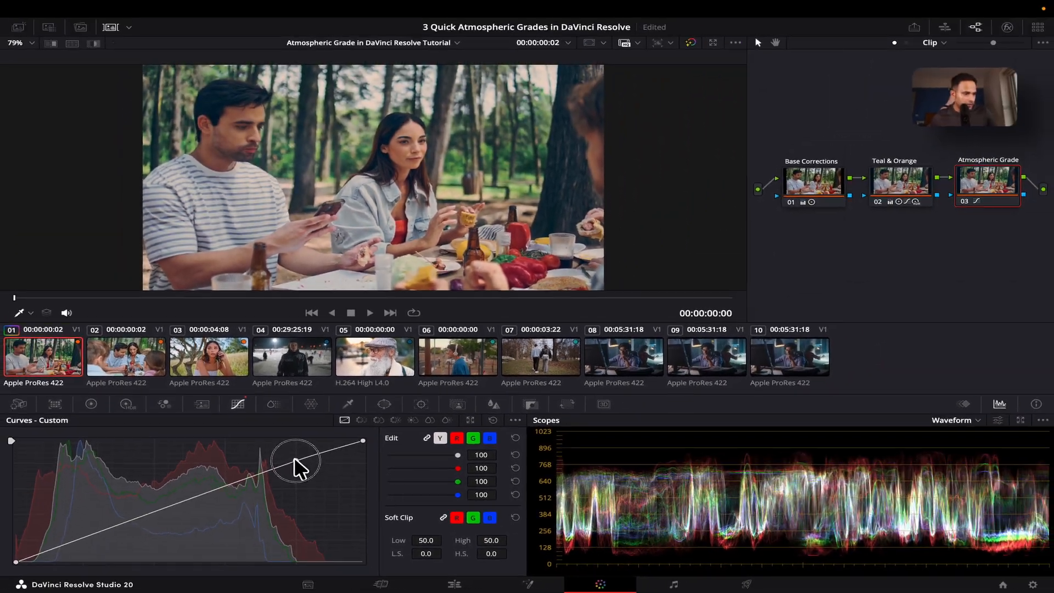
{"action": "left_click", "coordinate": [295, 456]}
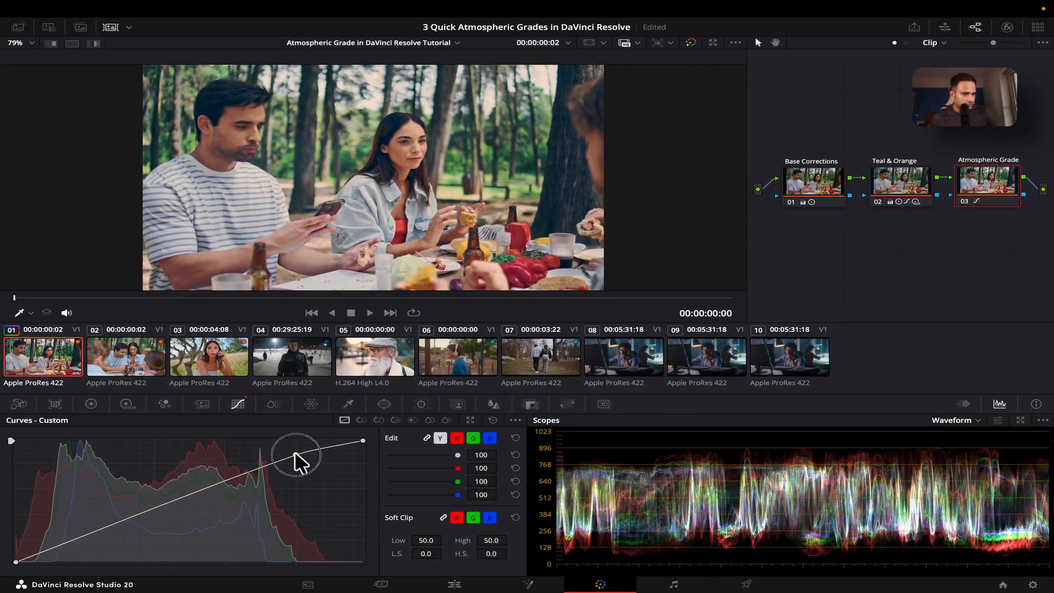
{"action": "left_click_drag", "start_coordinate": [83, 532], "coordinate": [81, 542]}
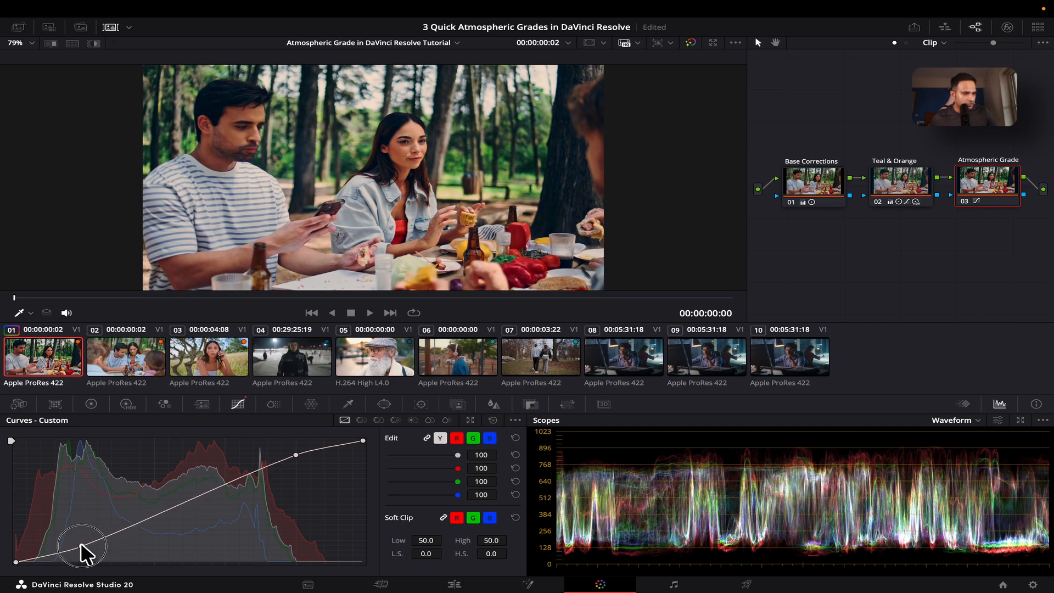
Sharpen the Atmospheric Grade node slightly by setting the linked Blur Radius to 0.46.
{"action": "left_click", "coordinate": [490, 403]}
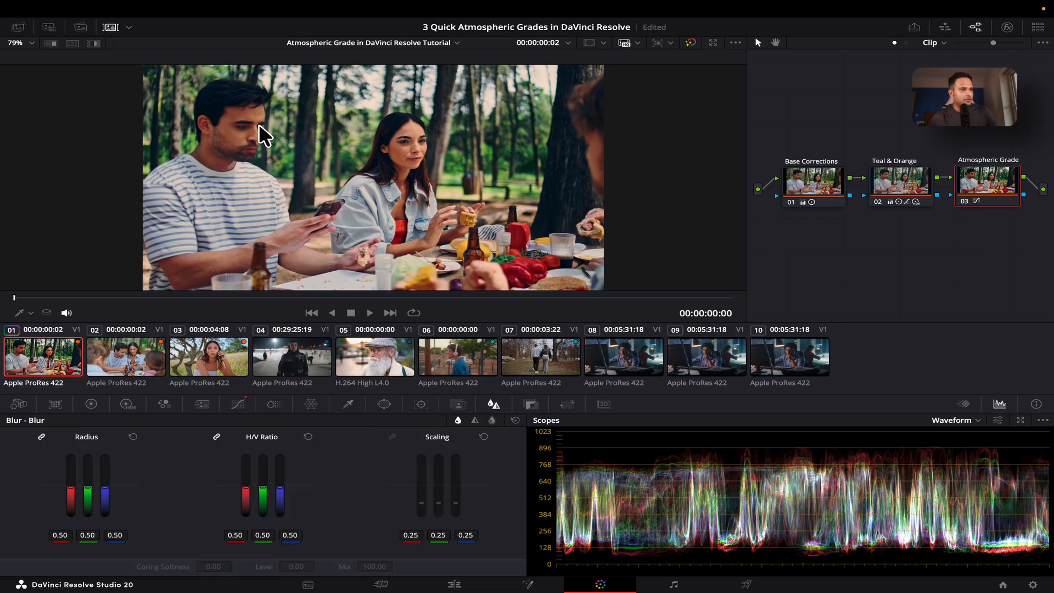
{"action": "scroll", "coordinate": [390, 142], "scroll_direction": "up", "scroll_amount": 6}
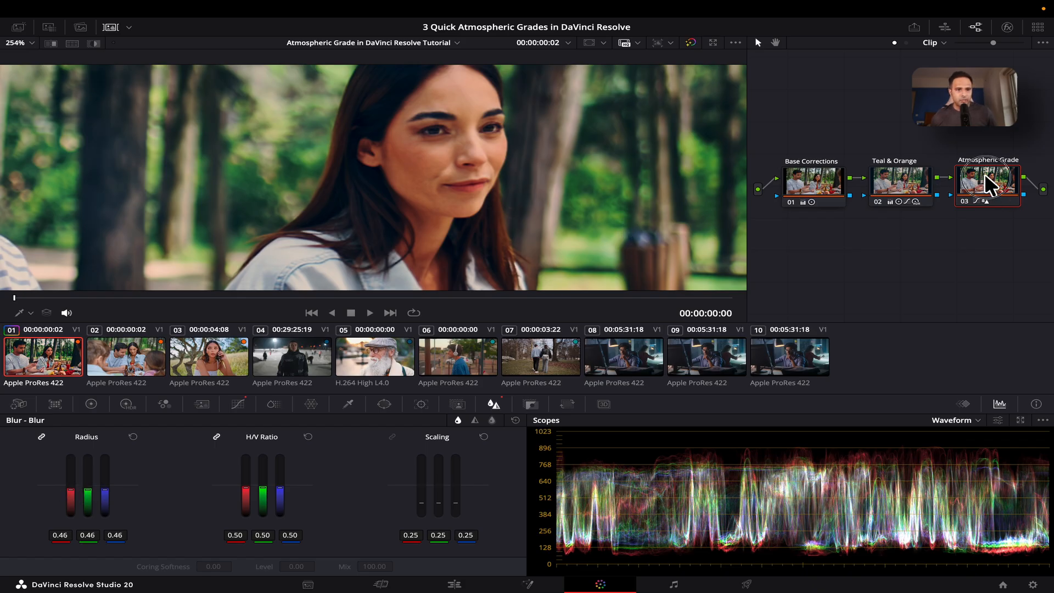
Find the Light Rays effect in the effects library and apply it to the Atmospheric Grade node.
{"action": "left_click", "coordinate": [1007, 30]}
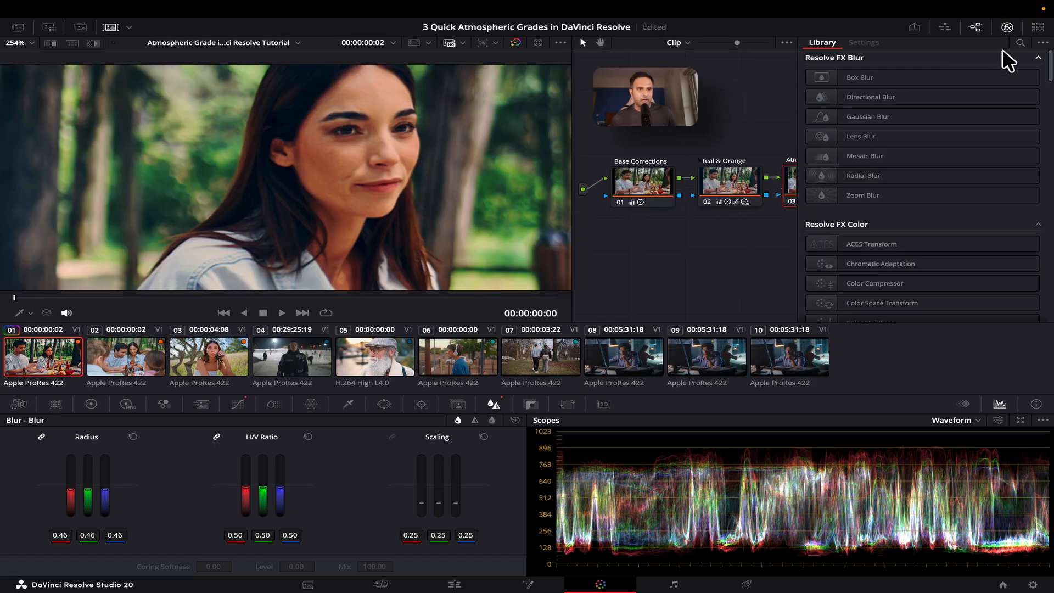
{"action": "left_click", "coordinate": [1020, 43]}
{"action": "type", "text": "ight rays"}
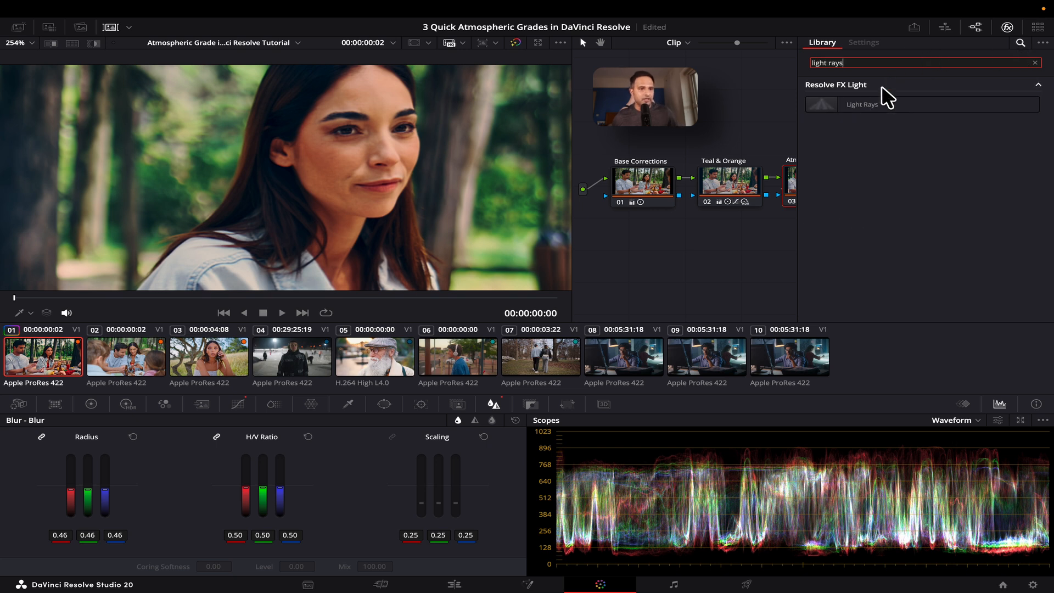
{"action": "scroll", "coordinate": [648, 144], "scroll_direction": "right", "scroll_amount": 3}
{"action": "left_click_drag", "start_coordinate": [912, 103], "coordinate": [718, 183]}
{"action": "key", "text": "shift+z"}
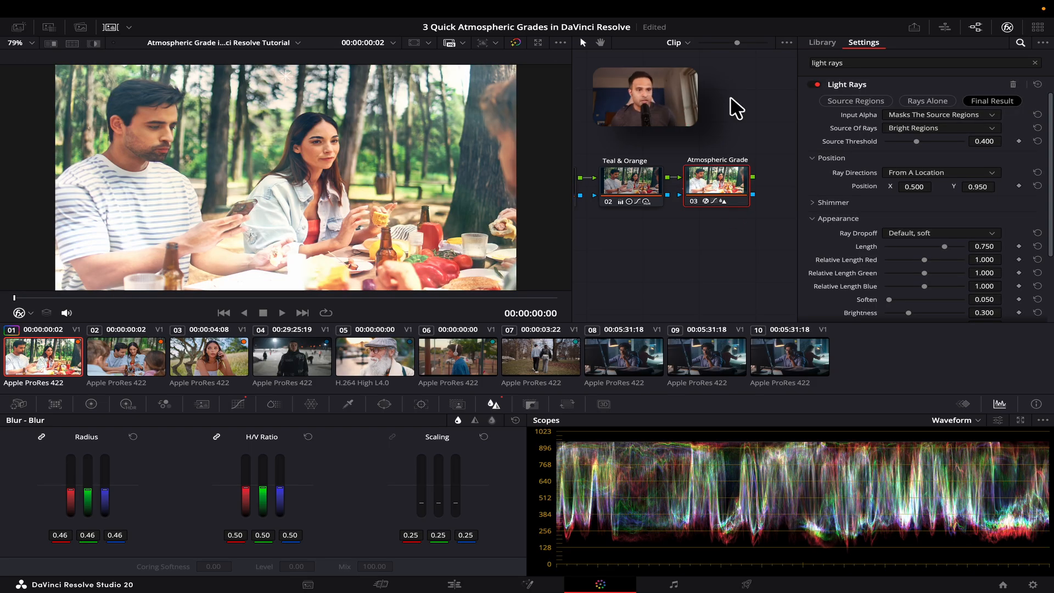
Set the Light Rays Source Threshold to 0.720 and Length to 1.000.
{"action": "left_click_drag", "start_coordinate": [917, 141], "coordinate": [930, 142]}
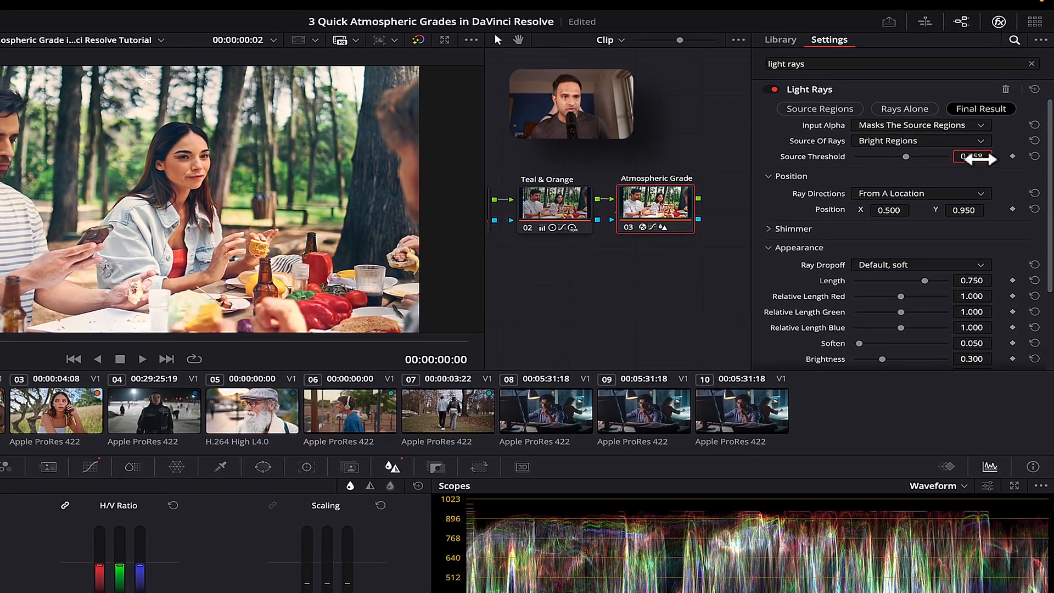
{"action": "double_click", "coordinate": [980, 158]}
{"action": "type", "text": "0.72"}
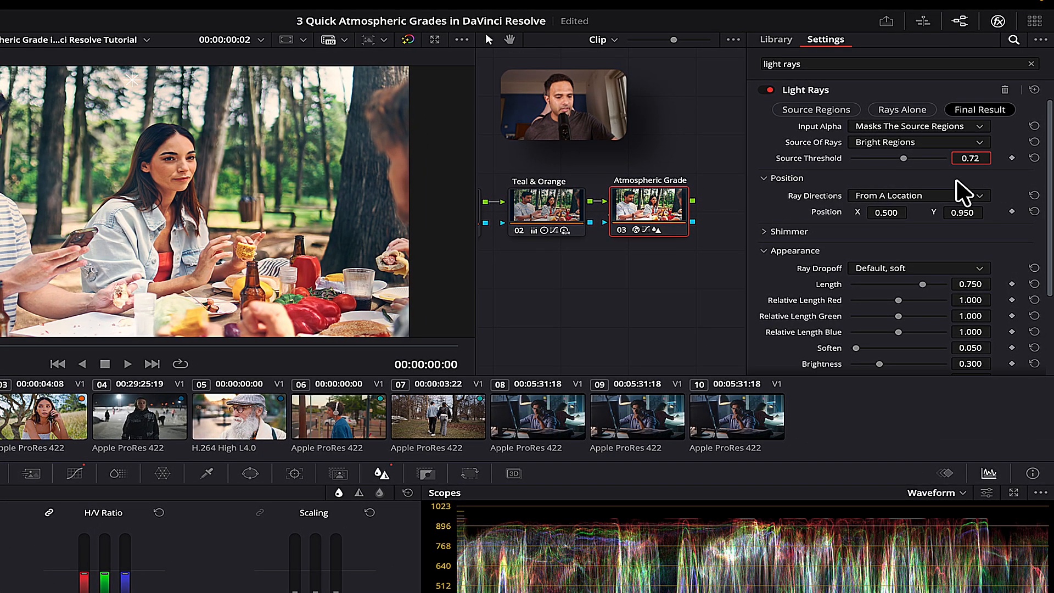
{"action": "key", "text": "Return"}
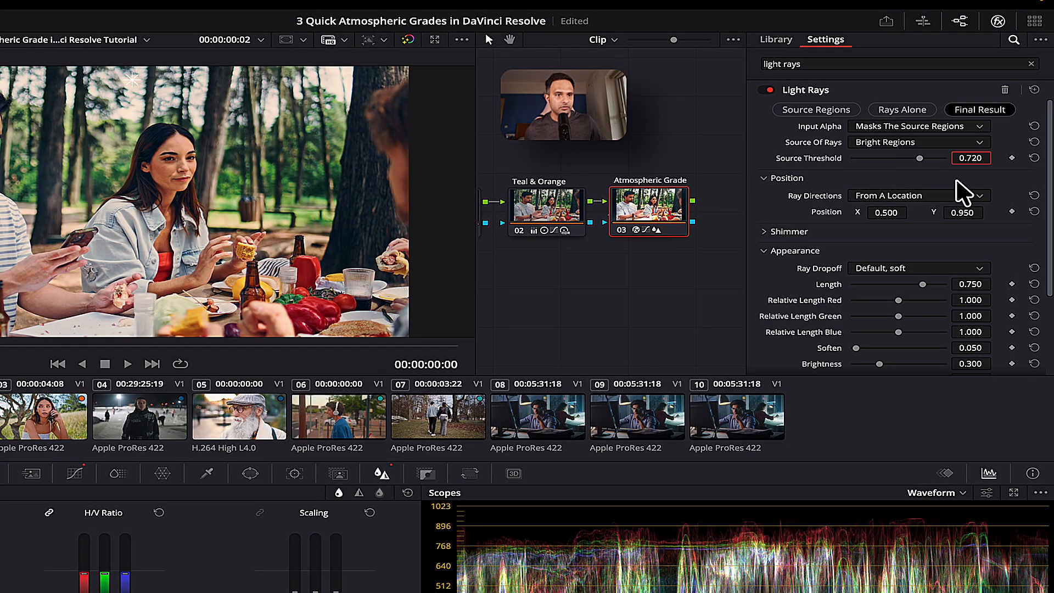
{"action": "left_click_drag", "start_coordinate": [924, 286], "coordinate": [1034, 285]}
Move the Light Rays origin beyond the picnic frame's upper-right area, setting Position to X 0.950 and Y 1.016.
{"action": "left_click_drag", "start_coordinate": [890, 212], "coordinate": [938, 220]}
{"action": "mouse_move", "coordinate": [158, 81]}
{"action": "left_mouse_down"}
{"action": "mouse_move", "coordinate": [132, 78]}
{"action": "mouse_move", "coordinate": [152, 82]}
{"action": "left_mouse_up"}
{"action": "left_click_drag", "start_coordinate": [258, 88], "coordinate": [458, 61]}
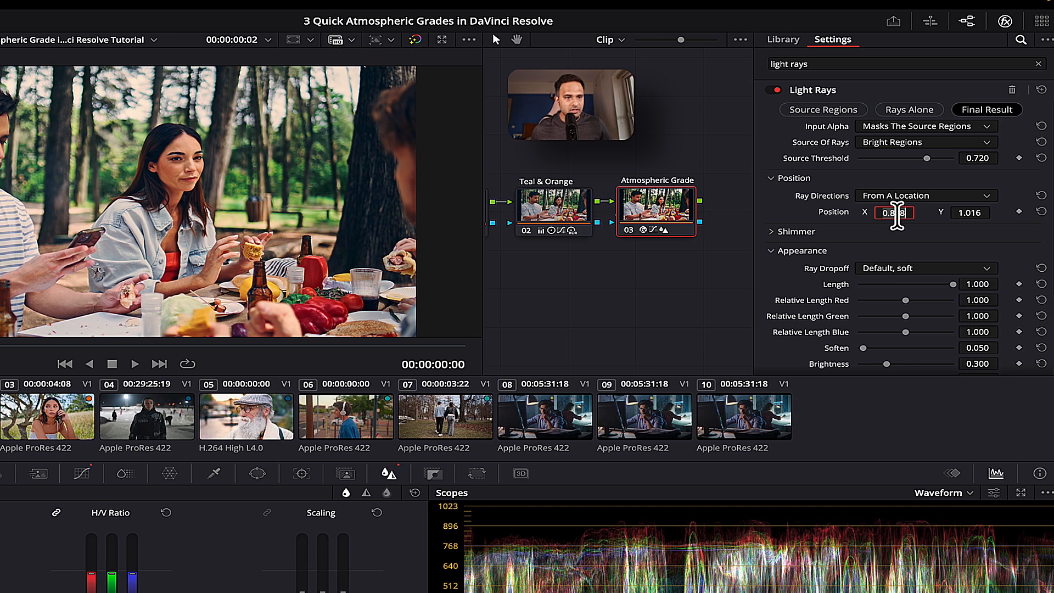
{"action": "left_click", "coordinate": [993, 212]}
{"action": "type", "text": "0.95"}
{"action": "key", "text": "Return"}
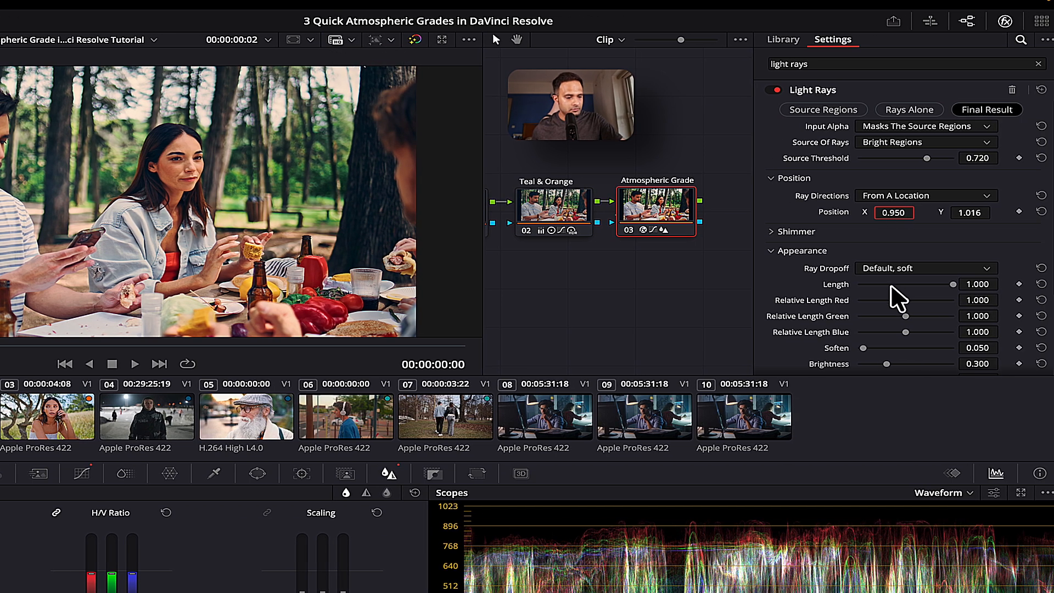
Colorize the light rays with a golden yellow picked from the color wheel.
{"action": "scroll", "coordinate": [293, 145], "scroll_direction": "up", "scroll_amount": 3}
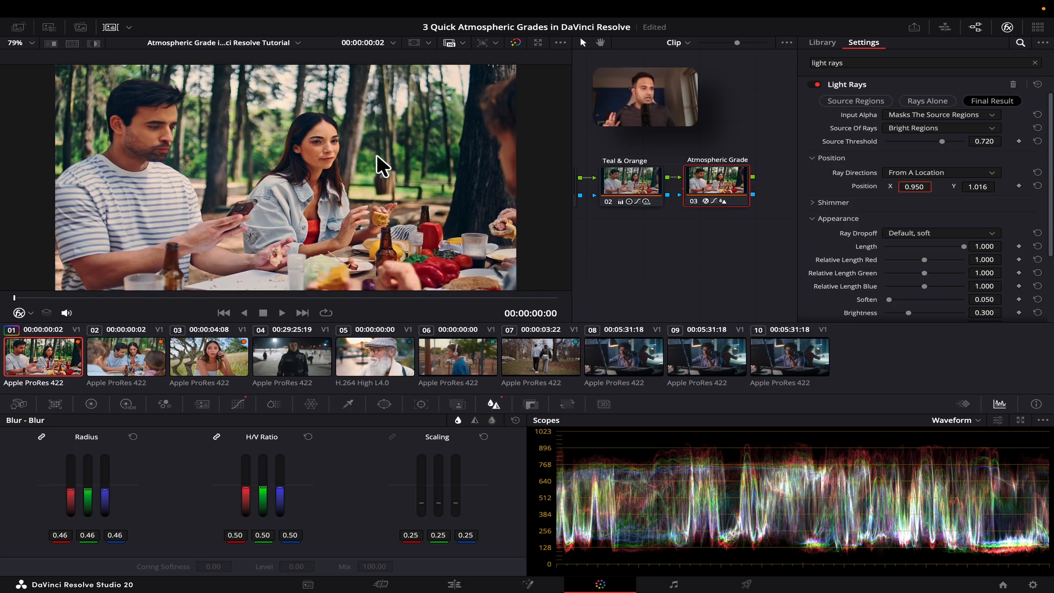
{"action": "scroll", "coordinate": [875, 183], "scroll_direction": "down", "scroll_amount": 3}
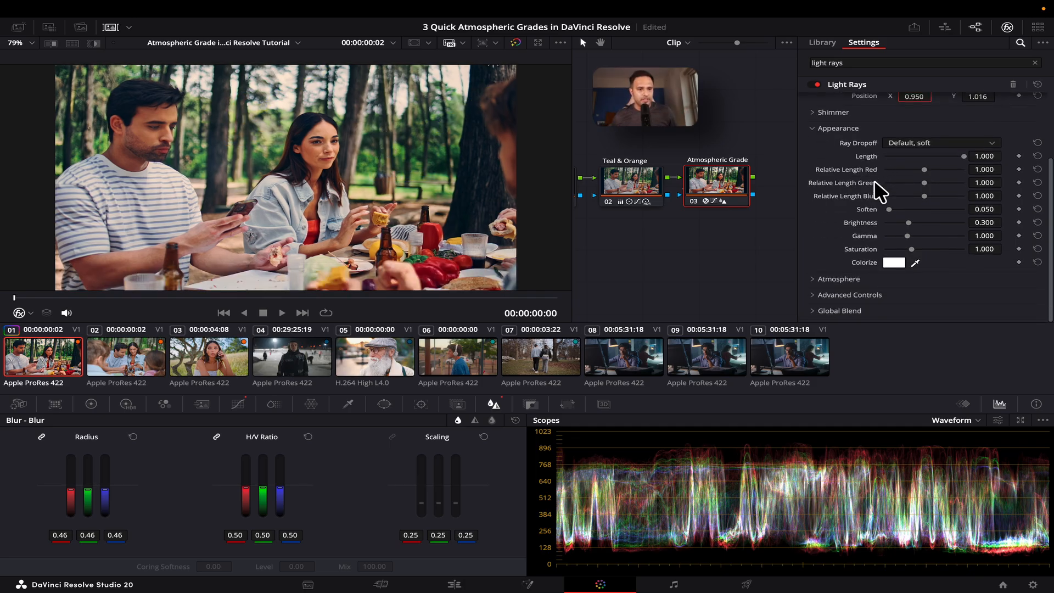
{"action": "left_click", "coordinate": [897, 263]}
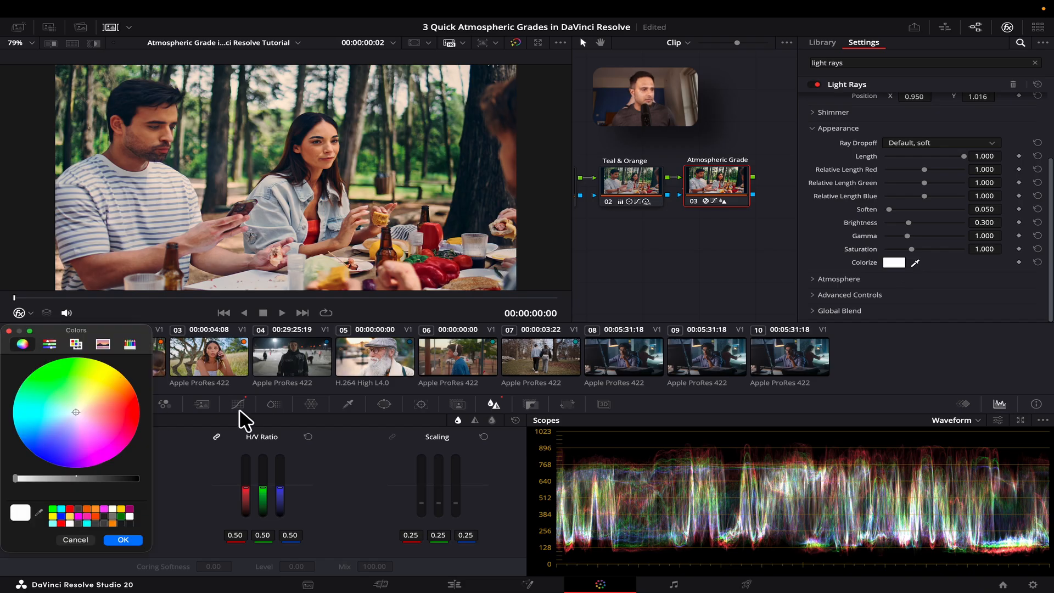
{"action": "left_click", "coordinate": [109, 369]}
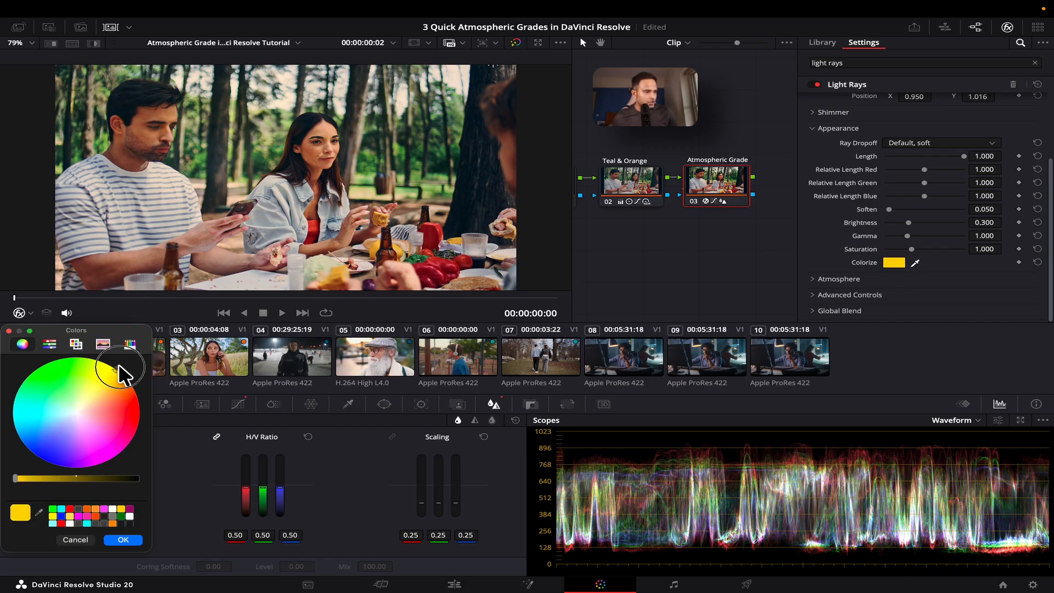
{"action": "left_click", "coordinate": [123, 540]}
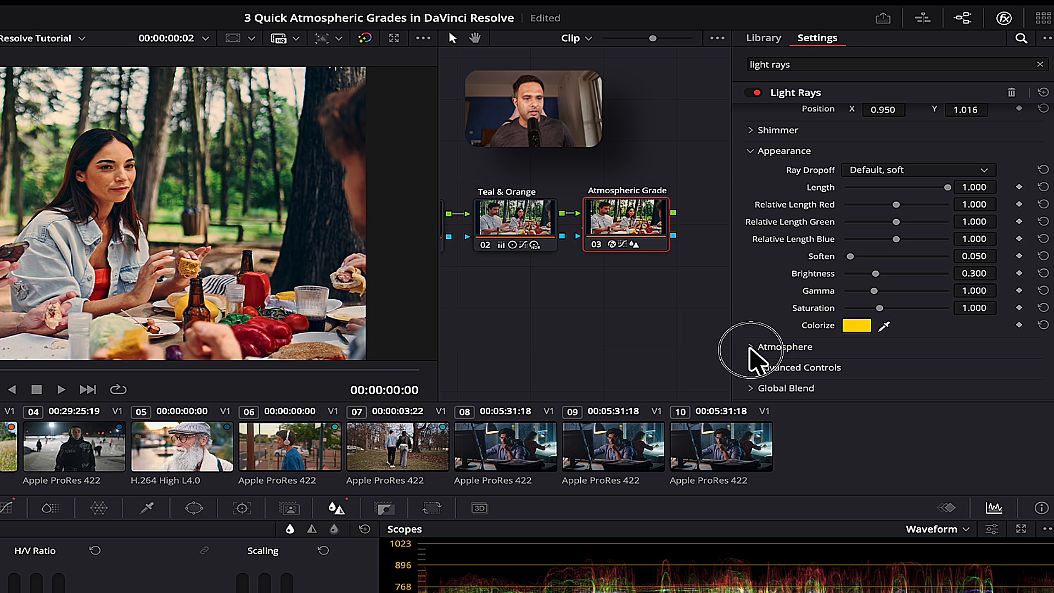
Enable Add Atmosphere for the Light Rays effect.
{"action": "left_click", "coordinate": [813, 328]}
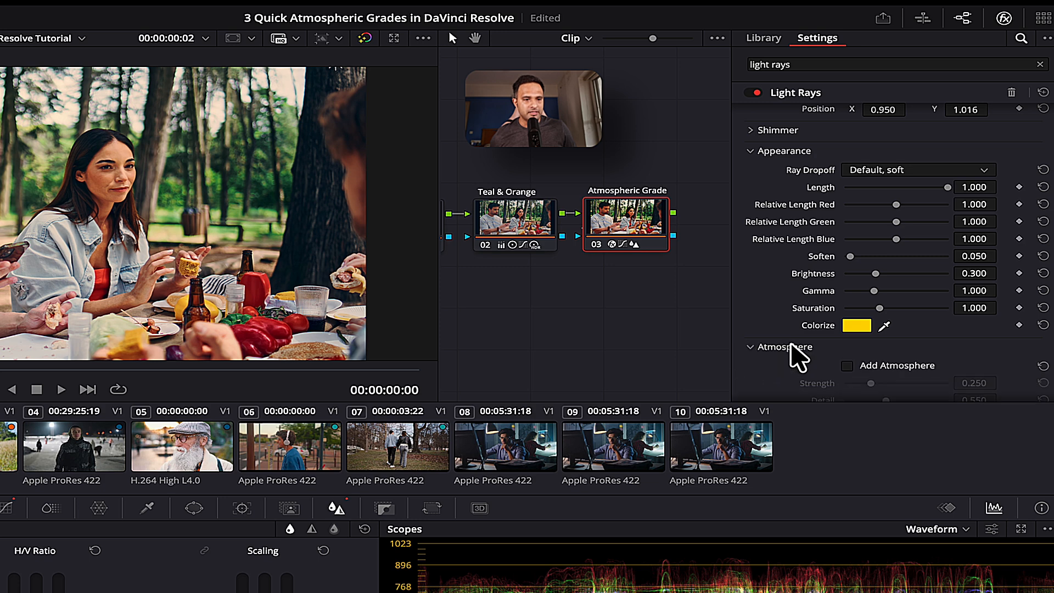
{"action": "scroll", "coordinate": [811, 320], "scroll_direction": "down", "scroll_amount": 2}
{"action": "left_click", "coordinate": [847, 318]}
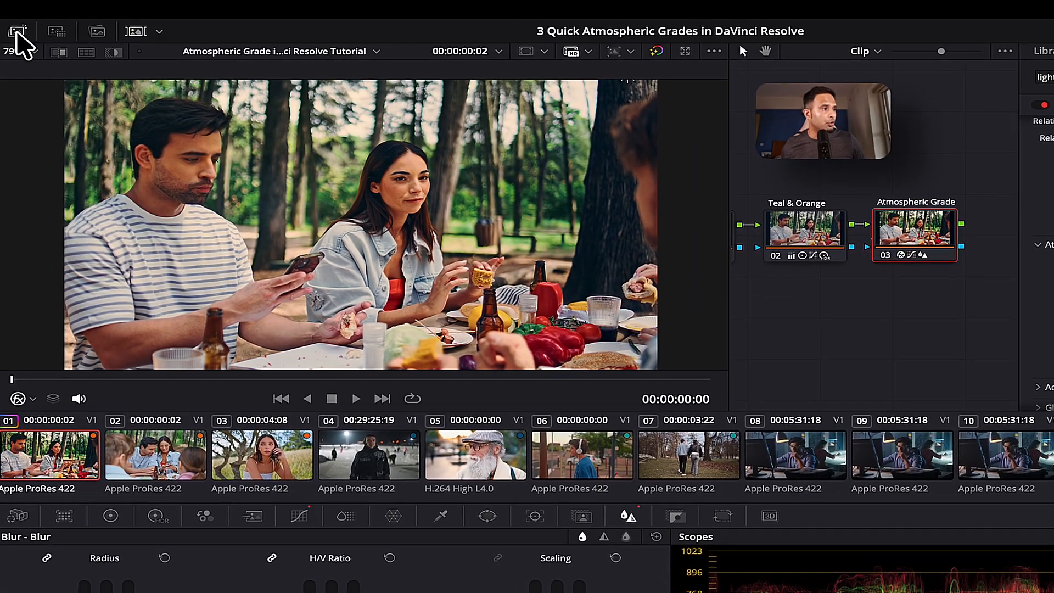
Show the stills gallery and grab a still of the graded picnic clip.
{"action": "left_click", "coordinate": [19, 27]}
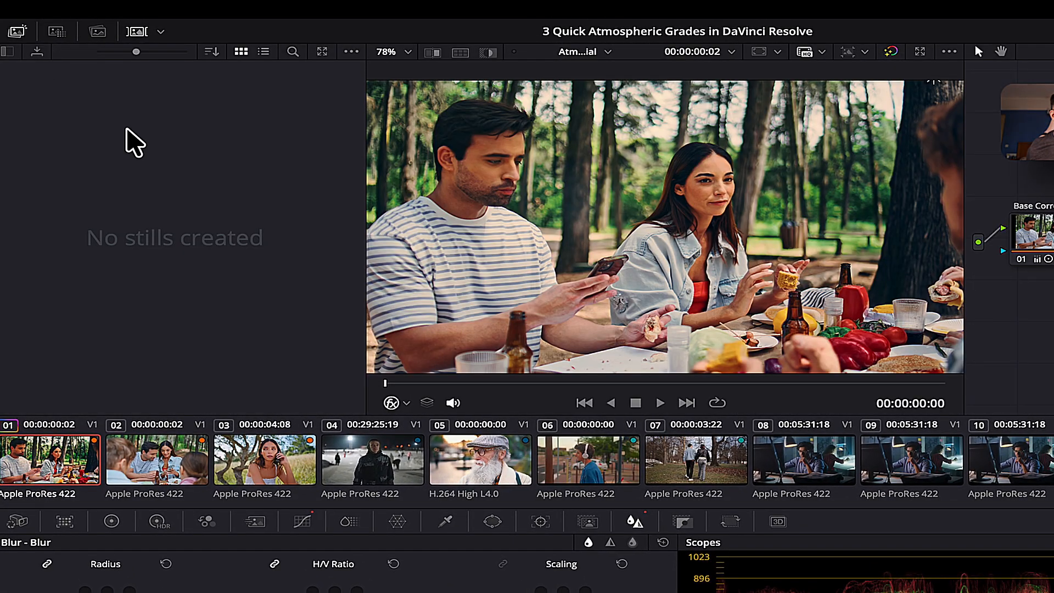
{"action": "right_click", "coordinate": [653, 164]}
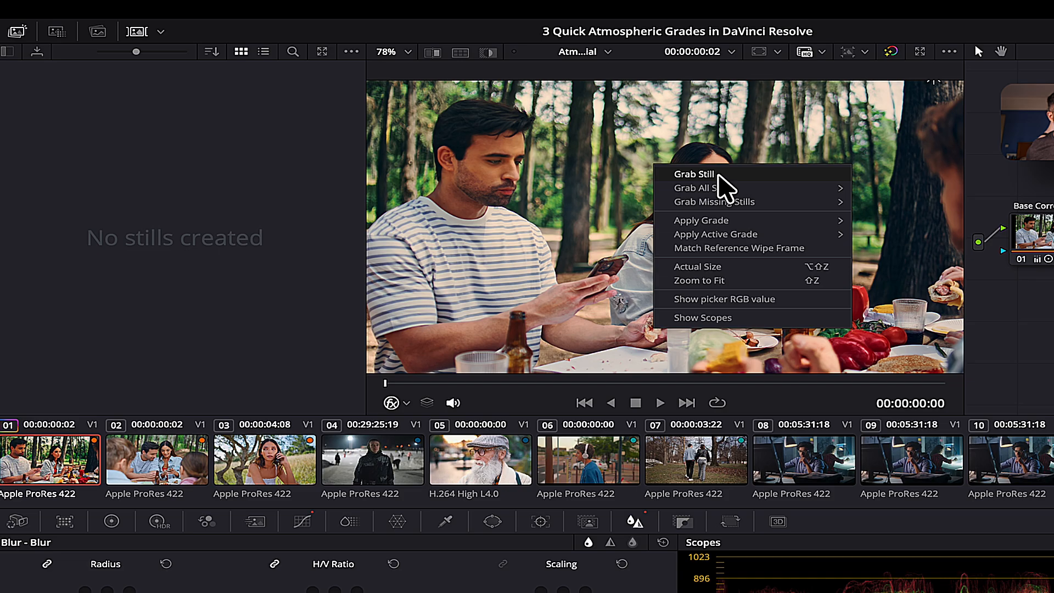
{"action": "left_click", "coordinate": [696, 175]}
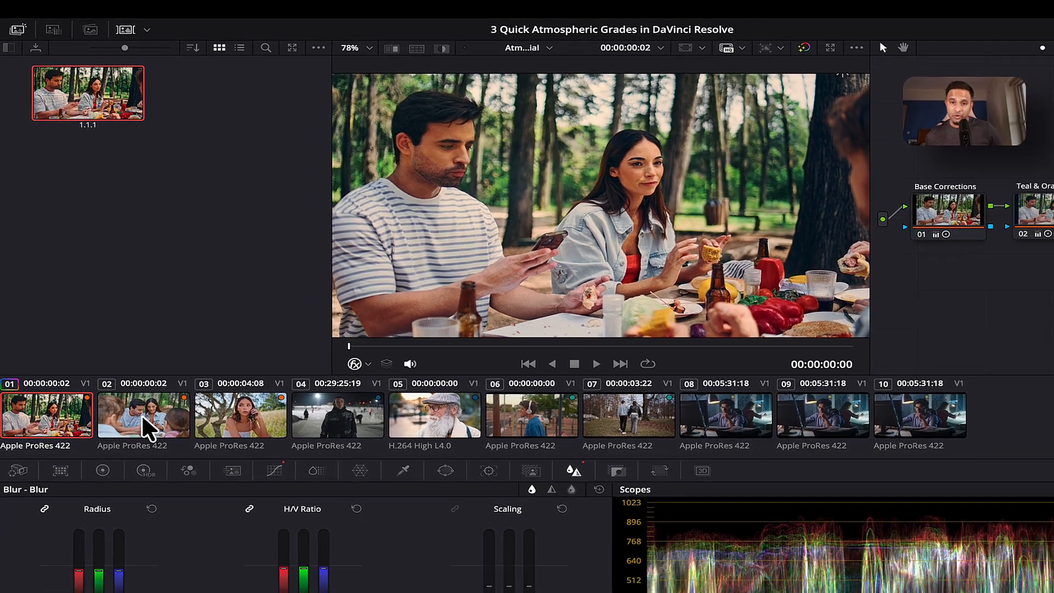
Select clips 02 and 03 and apply the grabbed still's grade to them.
{"action": "left_click", "coordinate": [158, 472]}
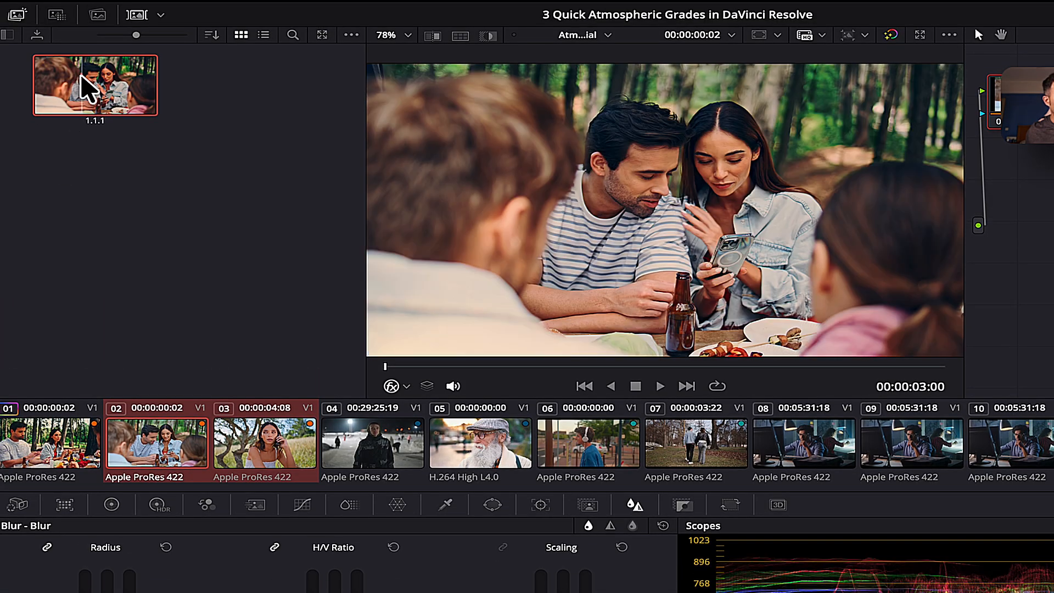
{"action": "right_click", "coordinate": [84, 83]}
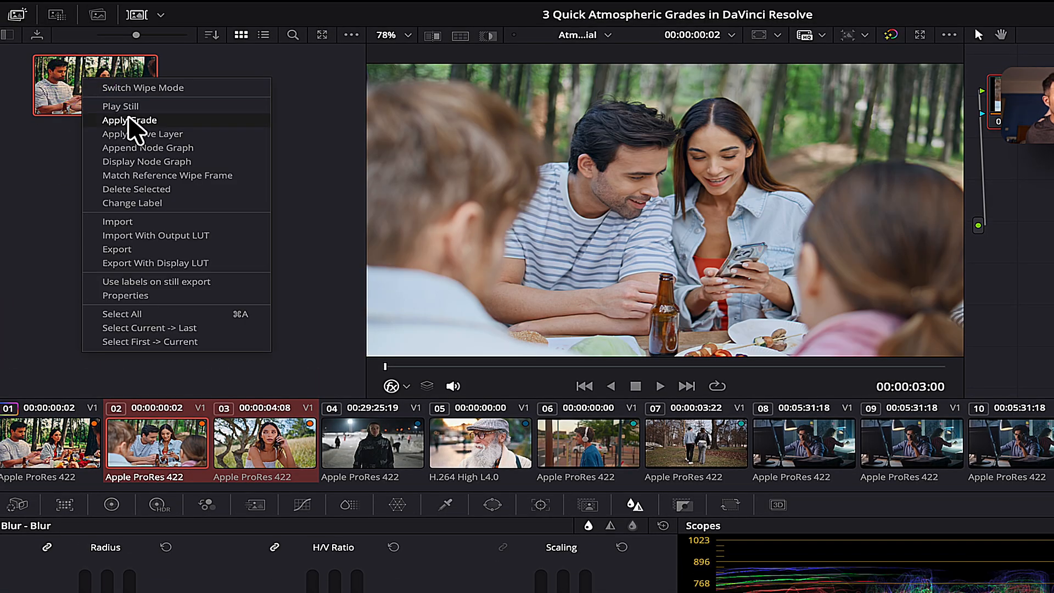
{"action": "left_click", "coordinate": [130, 119]}
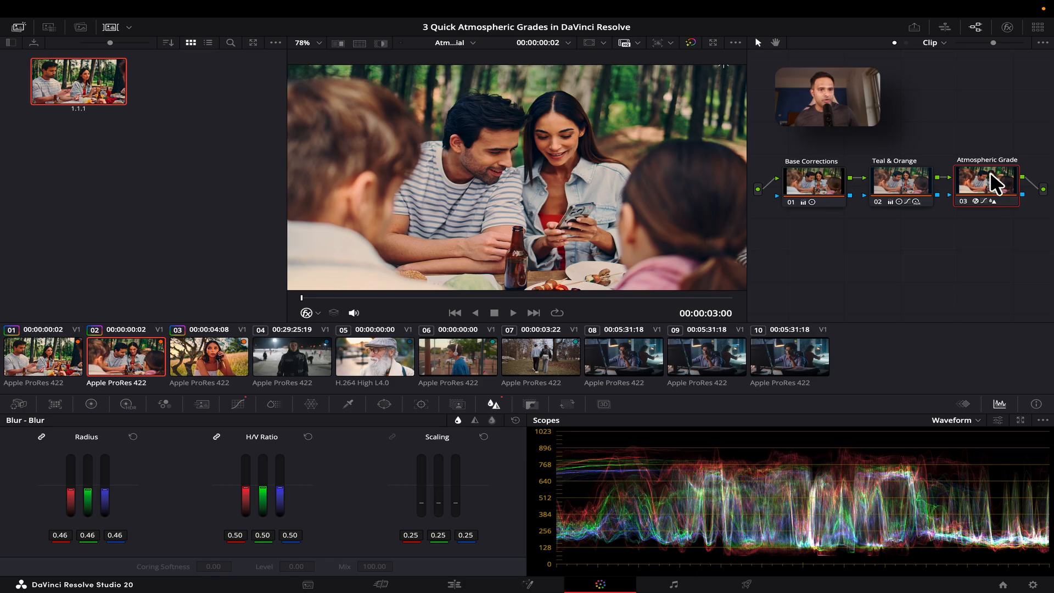
Review clip 02's Light Rays settings and set its Source Threshold to 0.630.
{"action": "left_click", "coordinate": [1007, 27]}
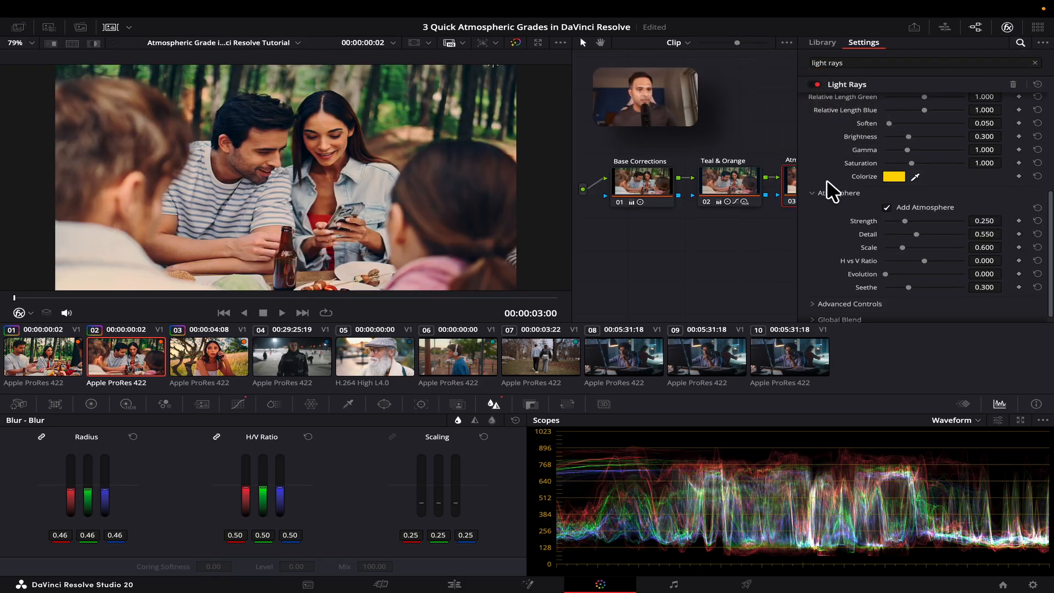
{"action": "scroll", "coordinate": [848, 223], "scroll_direction": "up", "scroll_amount": 5}
{"action": "scroll", "coordinate": [848, 222], "scroll_direction": "down", "scroll_amount": 2}
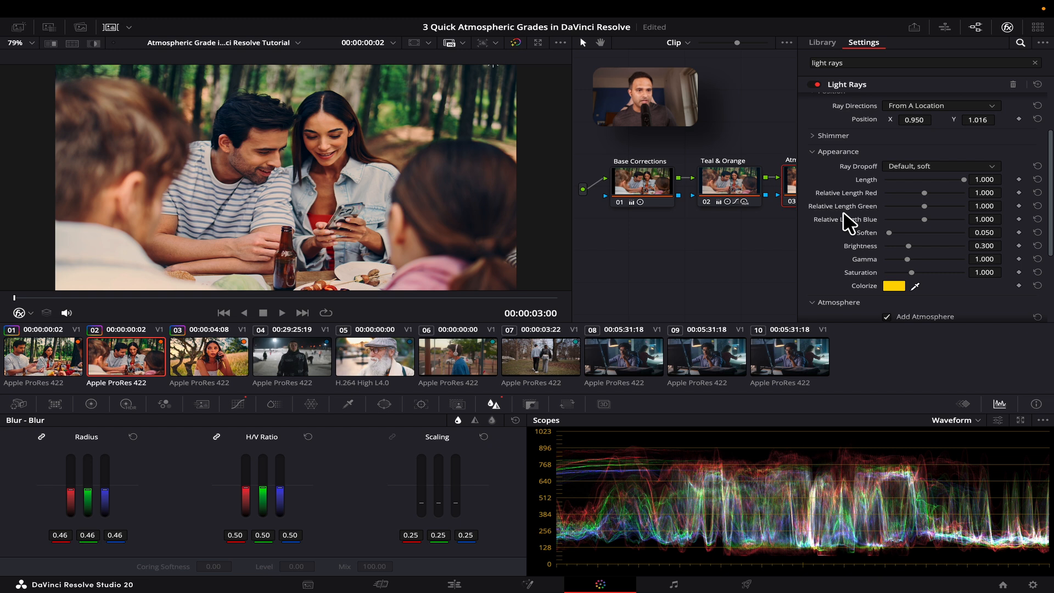
{"action": "scroll", "coordinate": [842, 195], "scroll_direction": "up", "scroll_amount": 3}
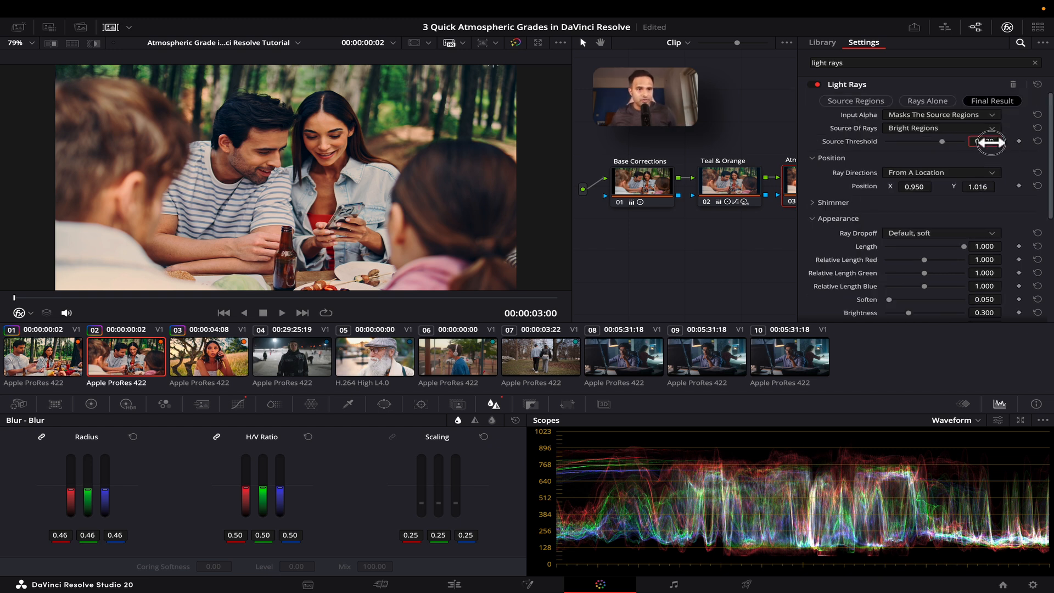
{"action": "type", "text": "630"}
{"action": "key", "text": "Return"}
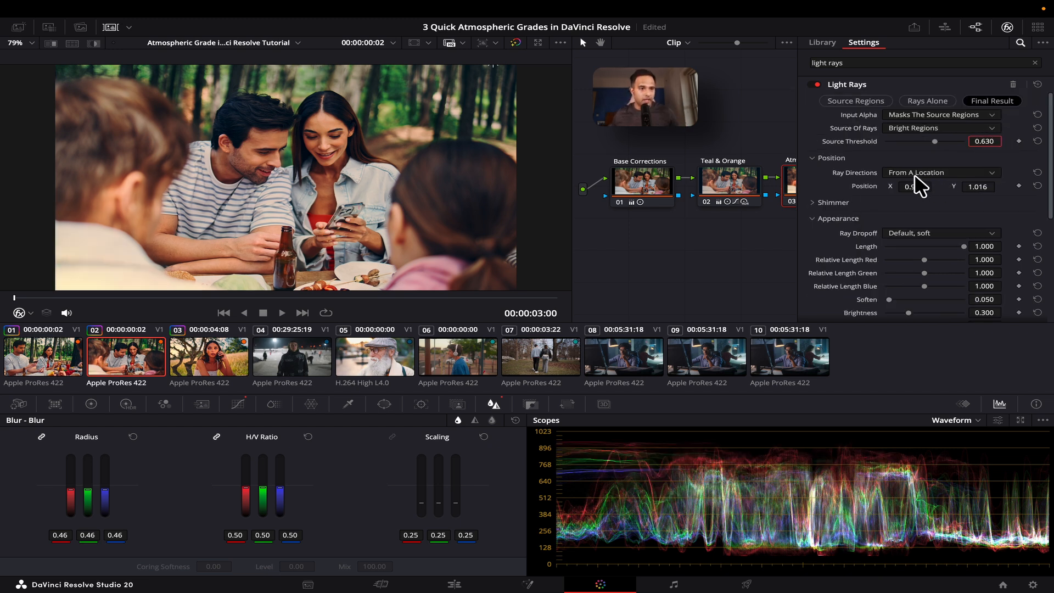
Set clip 02's Light Rays directions to At An Angle with an angle of 180.
{"action": "left_click", "coordinate": [909, 186]}
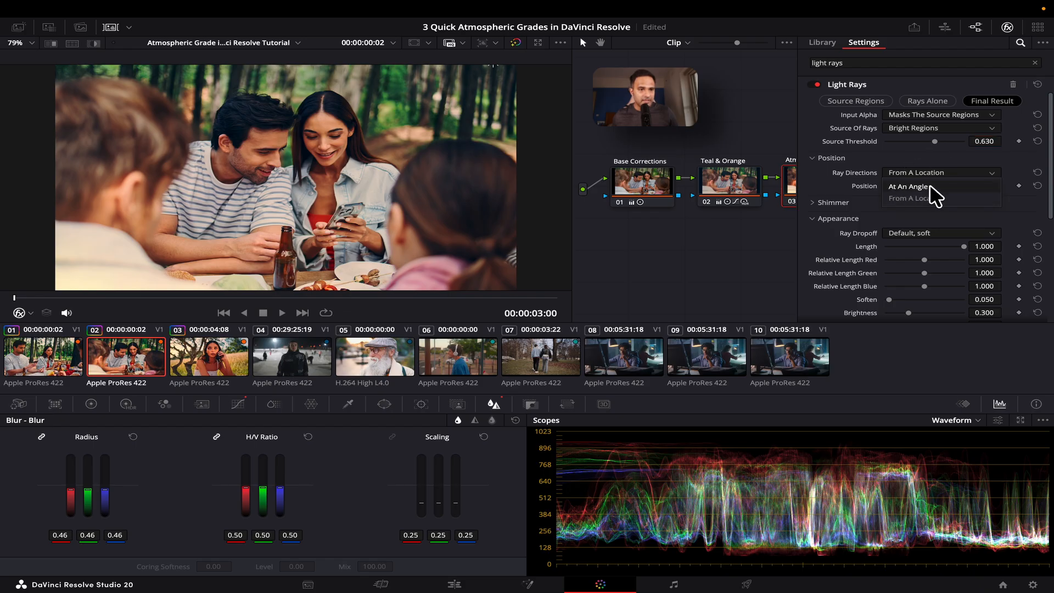
{"action": "left_click_drag", "start_coordinate": [917, 185], "coordinate": [972, 186]}
Lower clip 02's Light Rays Brightness to 0.180 and set its Gamma to 0.9.
{"action": "scroll", "coordinate": [944, 198], "scroll_direction": "down", "scroll_amount": 4}
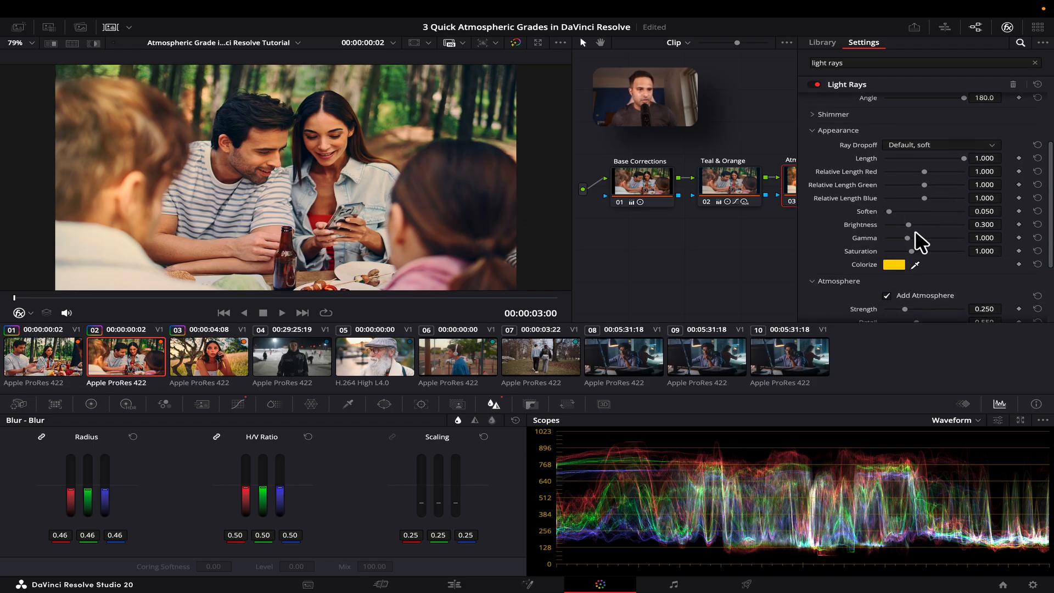
{"action": "left_click_drag", "start_coordinate": [908, 224], "coordinate": [900, 224]}
{"action": "double_click", "coordinate": [985, 224]}
{"action": "type", "text": "0"}
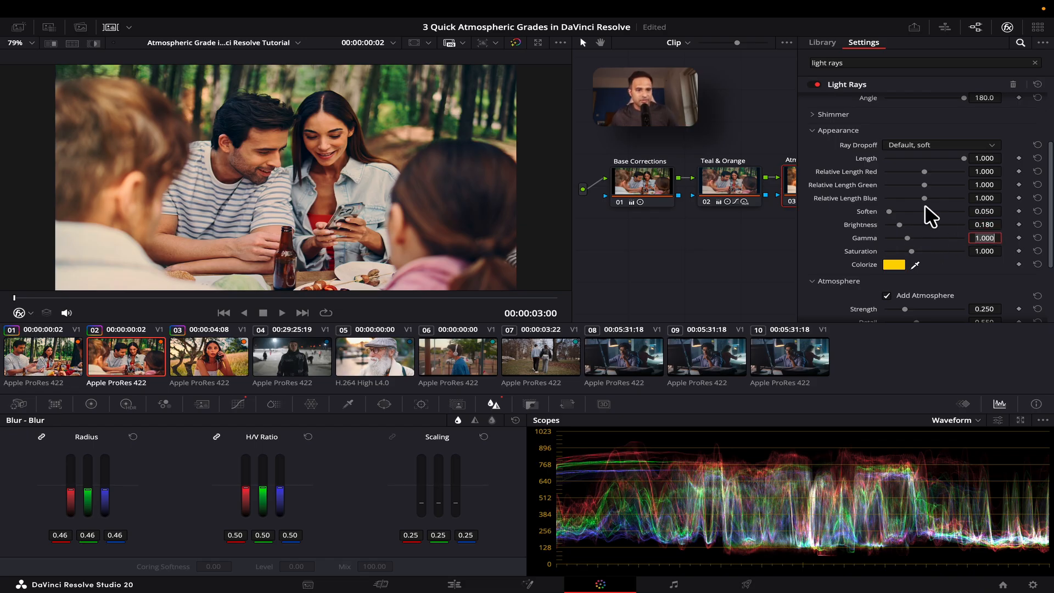
{"action": "type", "text": "0.9"}
{"action": "key", "text": "Return"}
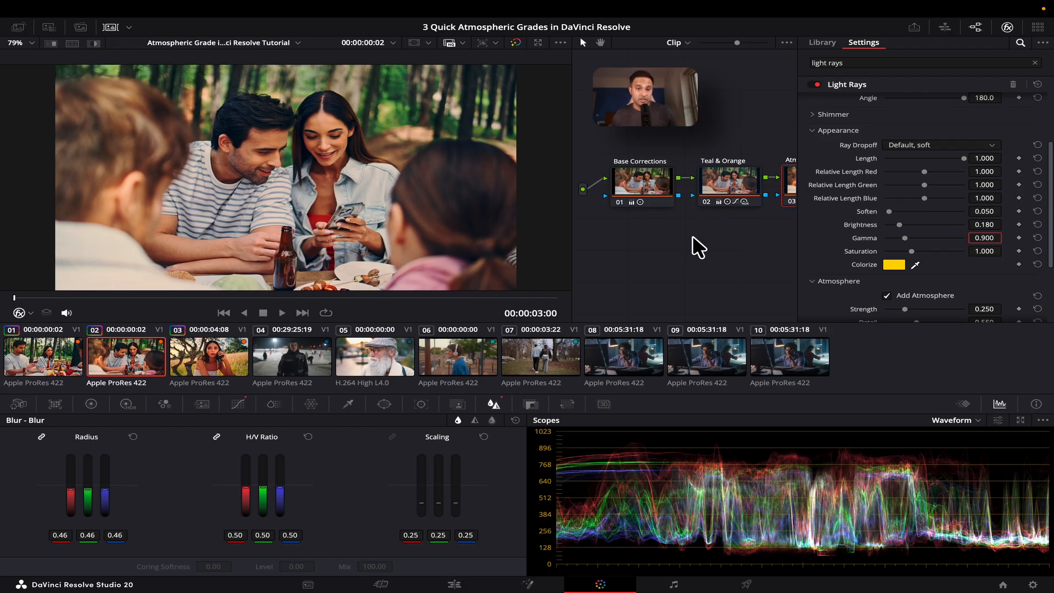
Select clip 03, scrub through its motion, and enable automatic keyframing for Corrector 3.
{"action": "left_click", "coordinate": [199, 353]}
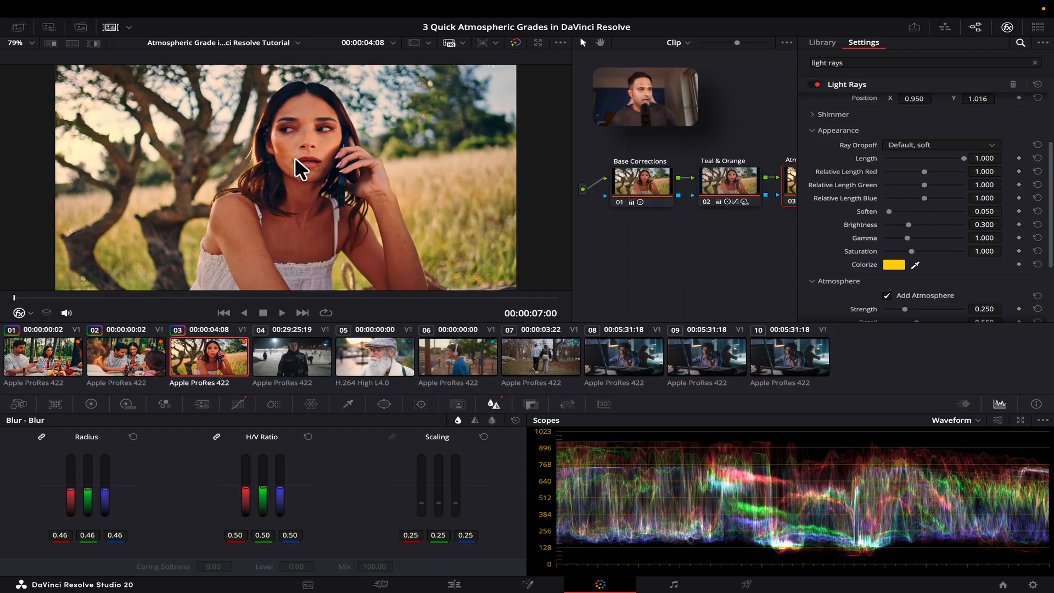
{"action": "left_click_drag", "start_coordinate": [18, 296], "coordinate": [423, 294]}
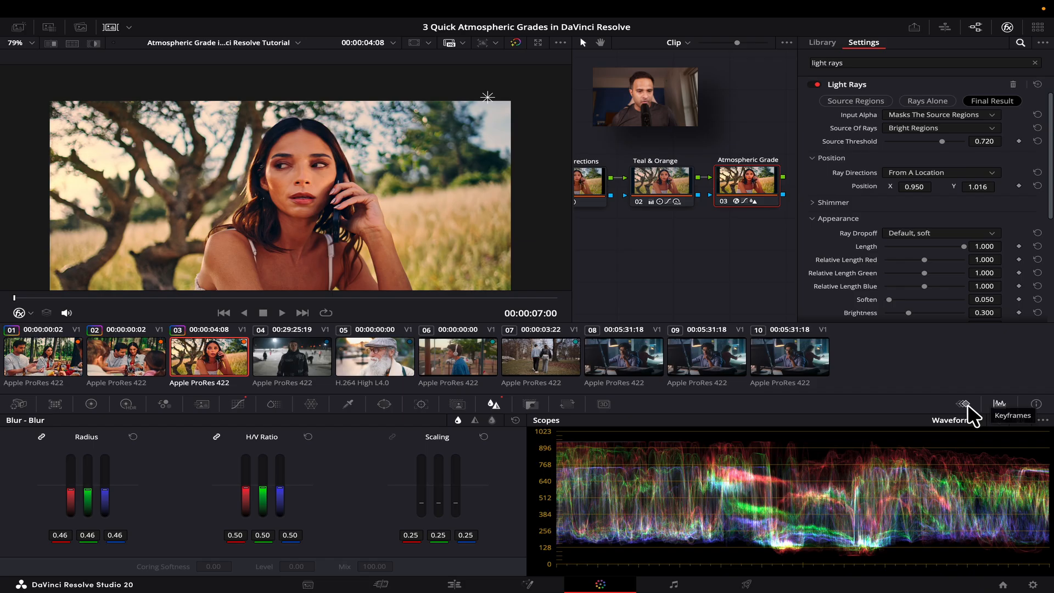
{"action": "left_click", "coordinate": [966, 405]}
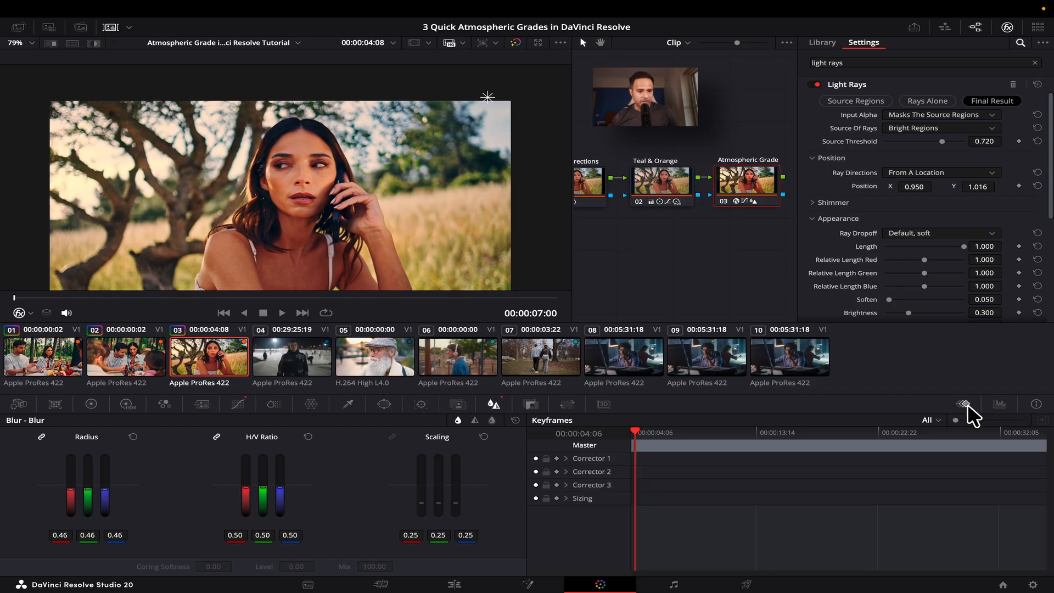
{"action": "left_click", "coordinate": [556, 485]}
At clip 03's first frame, move the ray source just outside the picture's upper-left corner, about X -0.061, Y 1.054.
{"action": "left_click_drag", "start_coordinate": [485, 93], "coordinate": [36, 90]}
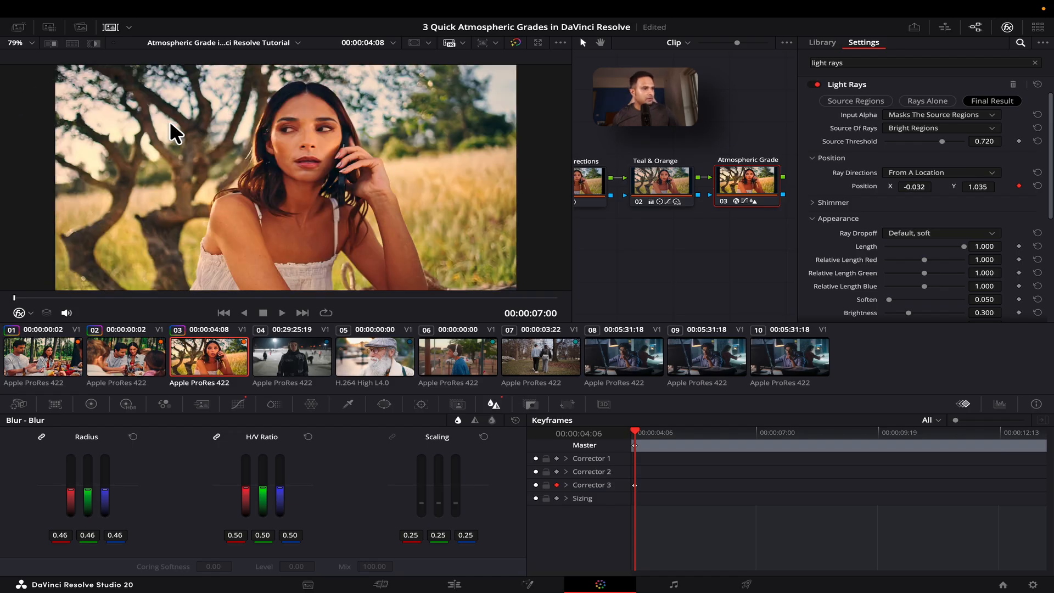
{"action": "scroll", "coordinate": [209, 128], "scroll_direction": "left", "scroll_amount": 3}
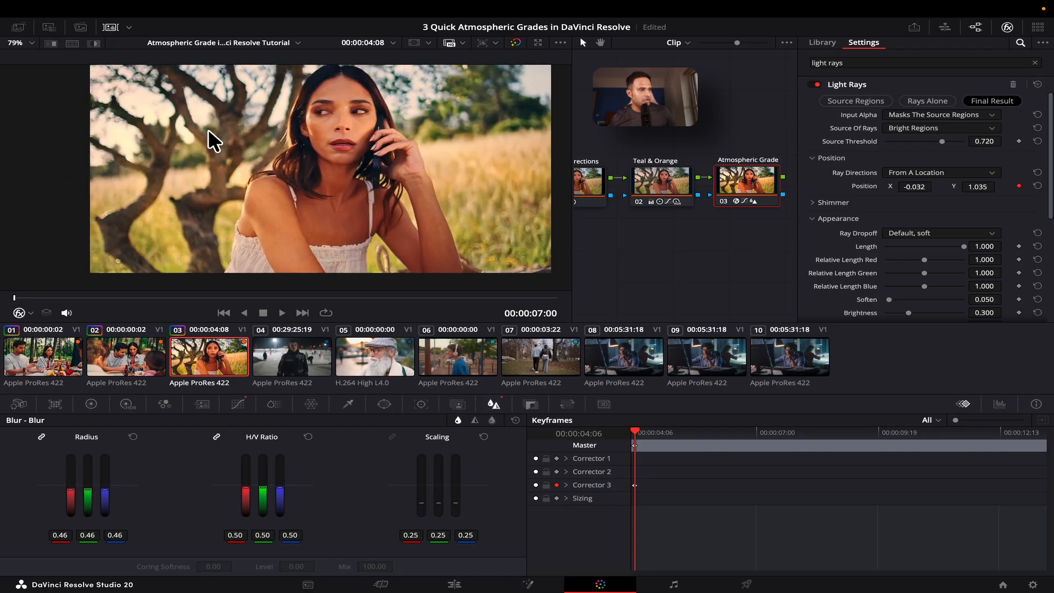
{"action": "scroll", "coordinate": [209, 128], "scroll_direction": "up", "scroll_amount": 1}
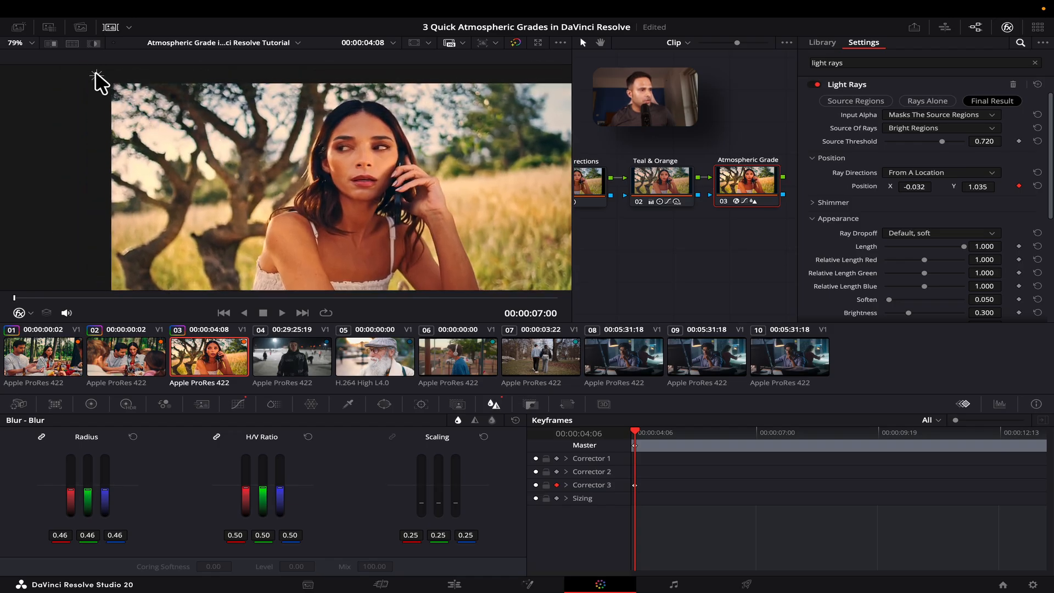
{"action": "mouse_move", "coordinate": [95, 72]}
{"action": "left_mouse_down"}
{"action": "mouse_move", "coordinate": [73, 70]}
{"action": "mouse_move", "coordinate": [82, 68]}
{"action": "left_mouse_up"}
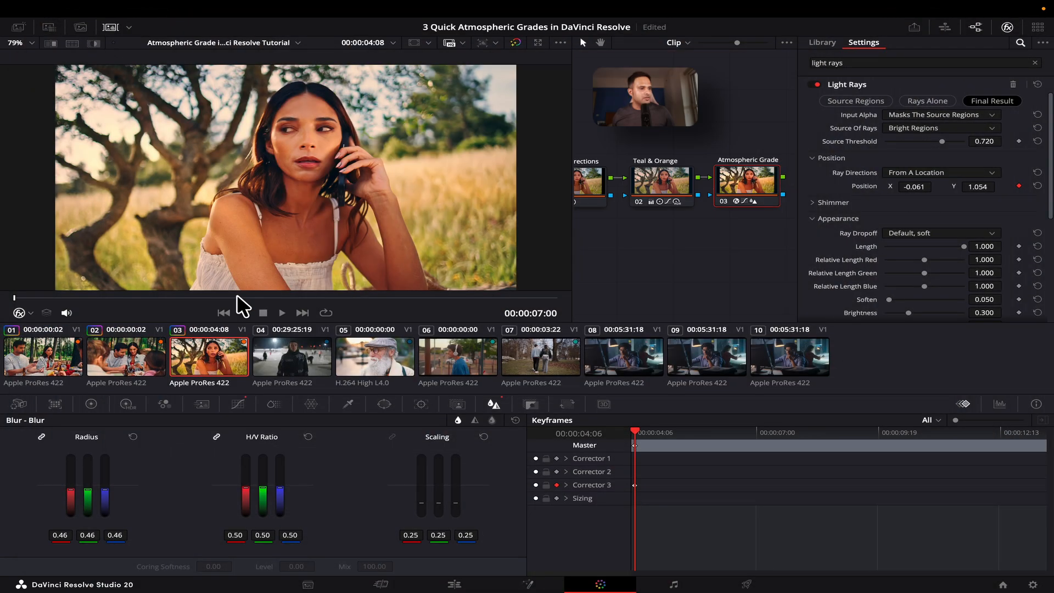
At clip 03's last frame, keyframe the ray source above the picture and set its Position X to 0.5.
{"action": "left_click_drag", "start_coordinate": [236, 297], "coordinate": [557, 310]}
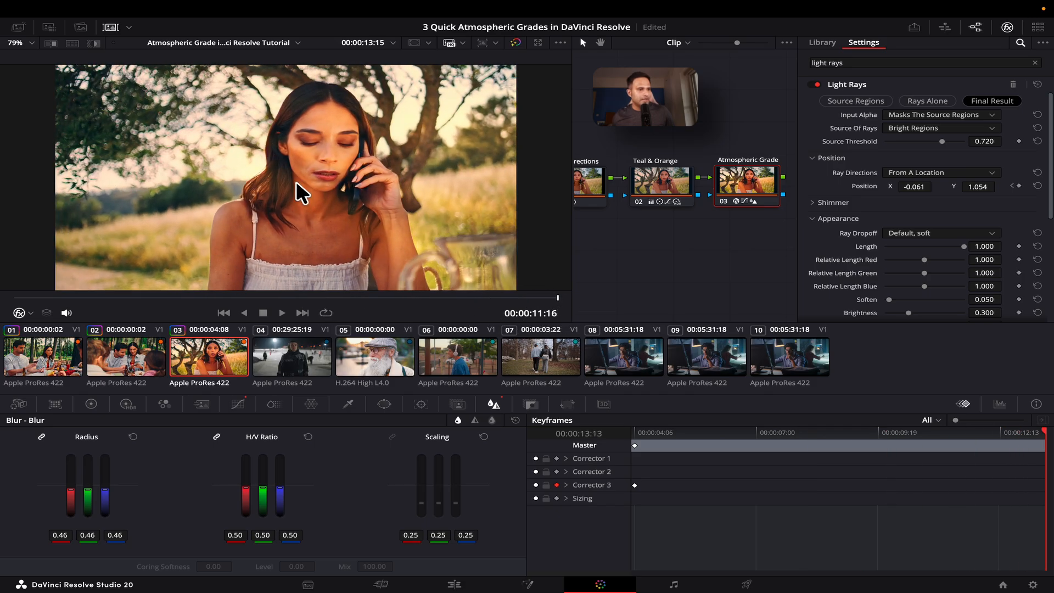
{"action": "scroll", "coordinate": [295, 181], "scroll_direction": "up", "scroll_amount": 3}
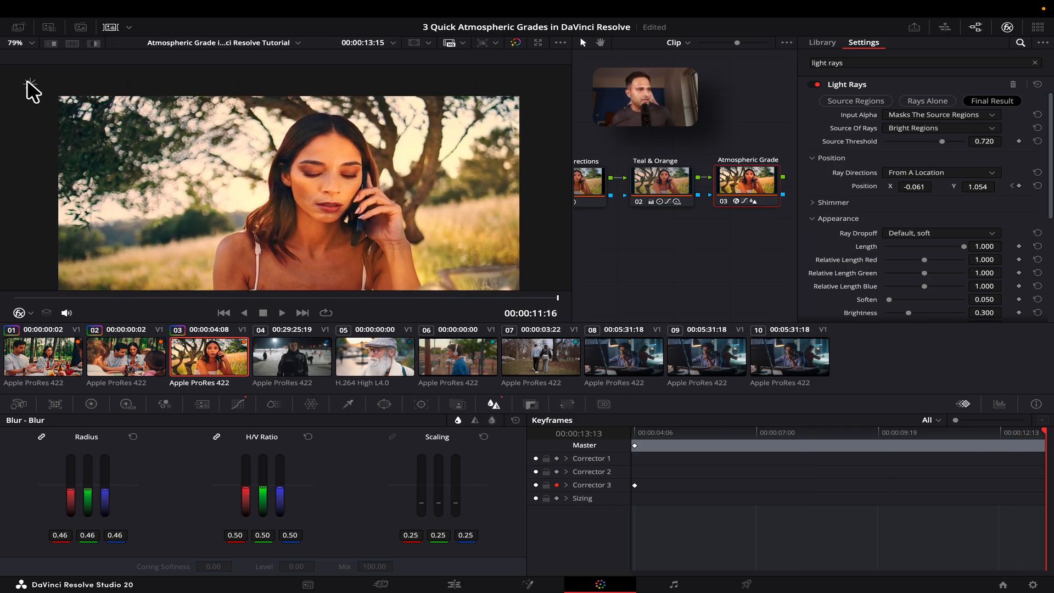
{"action": "left_click_drag", "start_coordinate": [27, 81], "coordinate": [244, 75]}
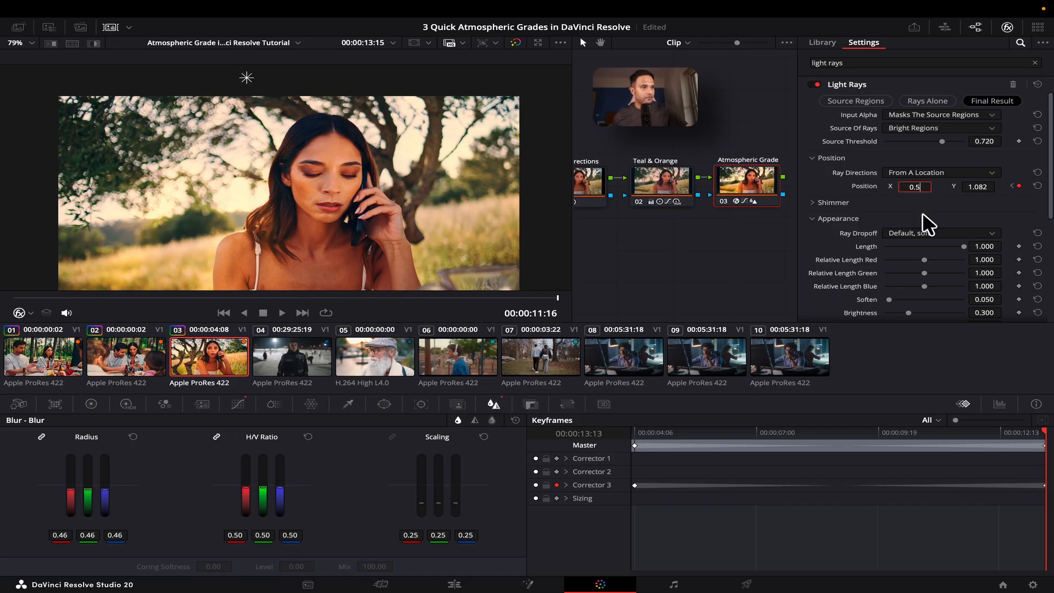
{"action": "key", "text": "Return"}
{"action": "left_click_drag", "start_coordinate": [980, 191], "coordinate": [949, 195]}
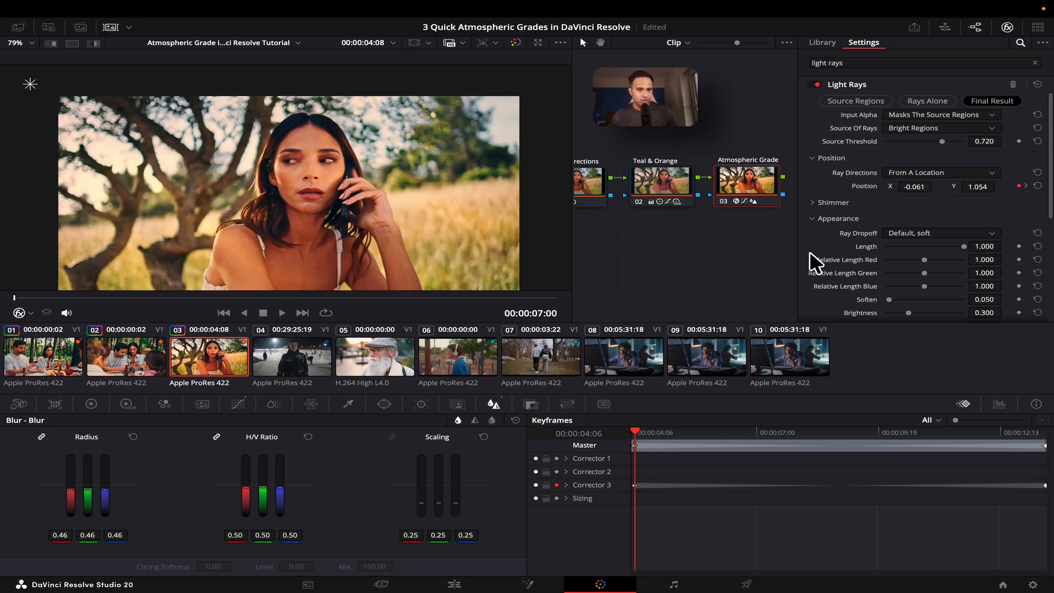
Set clip 03's Light Rays Brightness to 0.21.
{"action": "scroll", "coordinate": [834, 252], "scroll_direction": "down", "scroll_amount": 3}
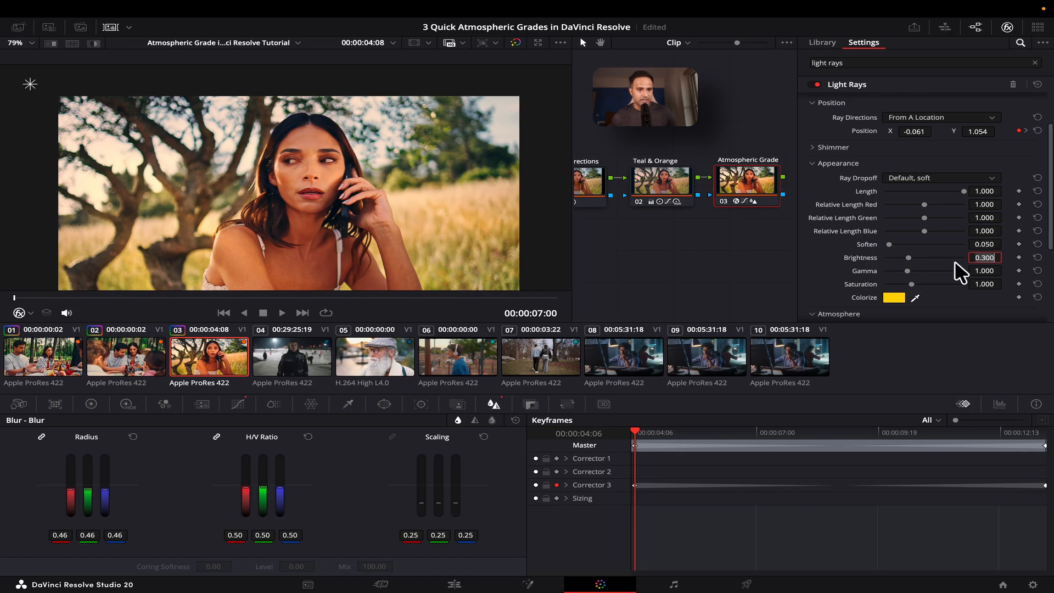
{"action": "type", "text": "0.21"}
{"action": "key", "text": "Return"}
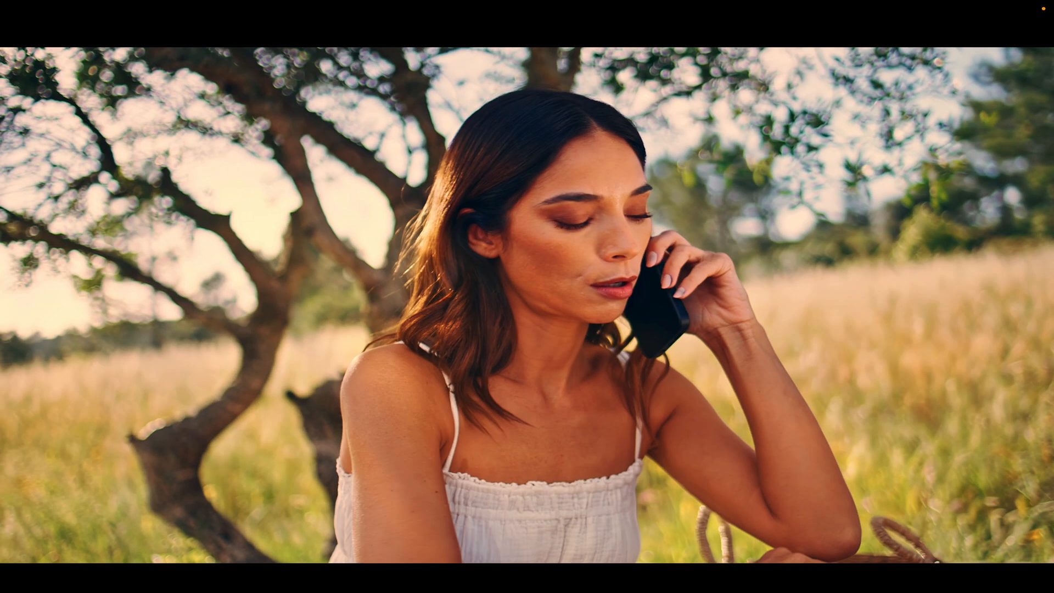